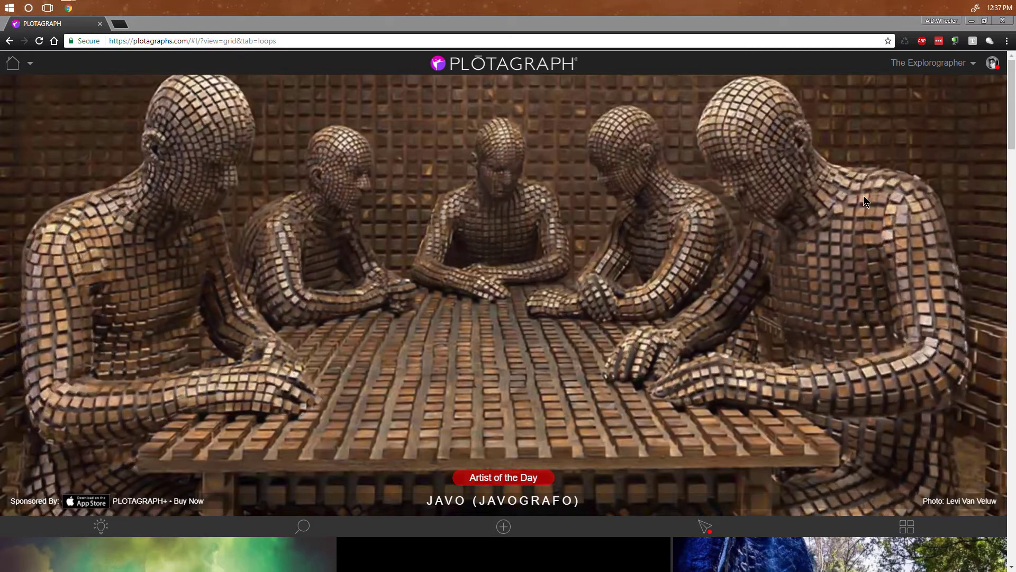
# Choose Create Plotagraph from the CREATE popup to bring up the New Project dialog
pyautogui.click(500, 531)
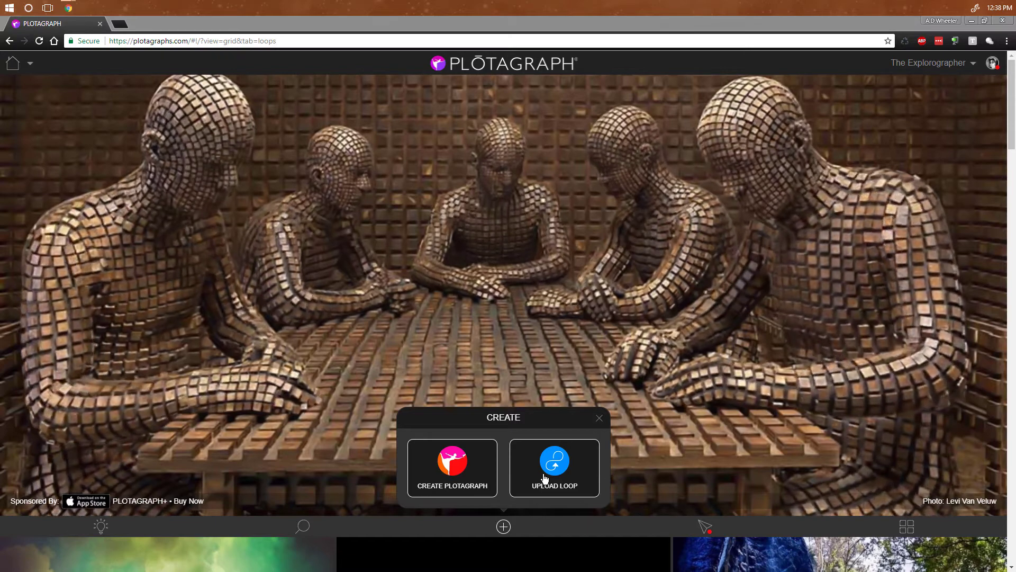
pyautogui.click(448, 467)
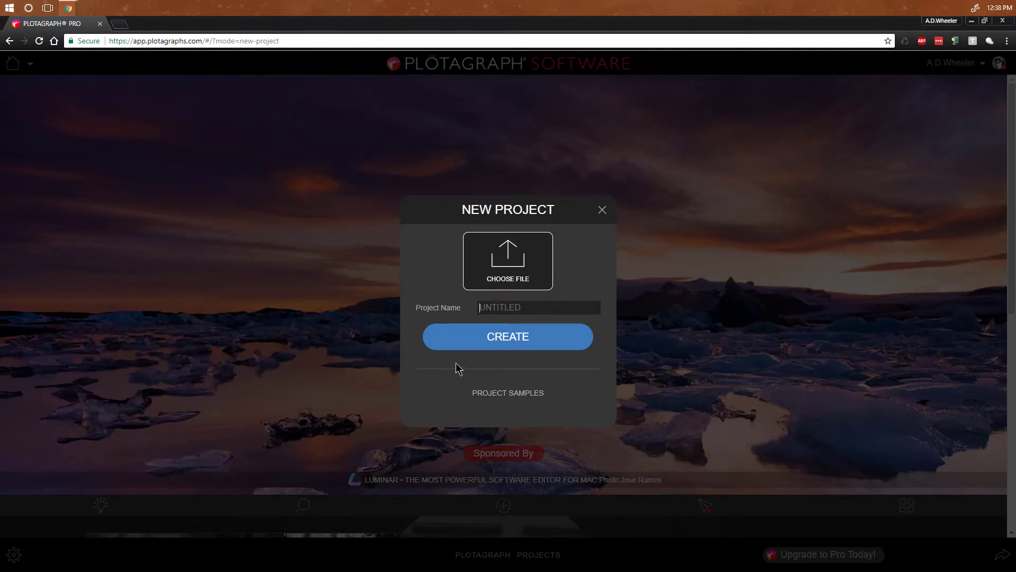
# Load the lake and mountain photo, name the project ACADIA, and create it
pyautogui.click(507, 266)
pyautogui.doubleClick(225, 108)
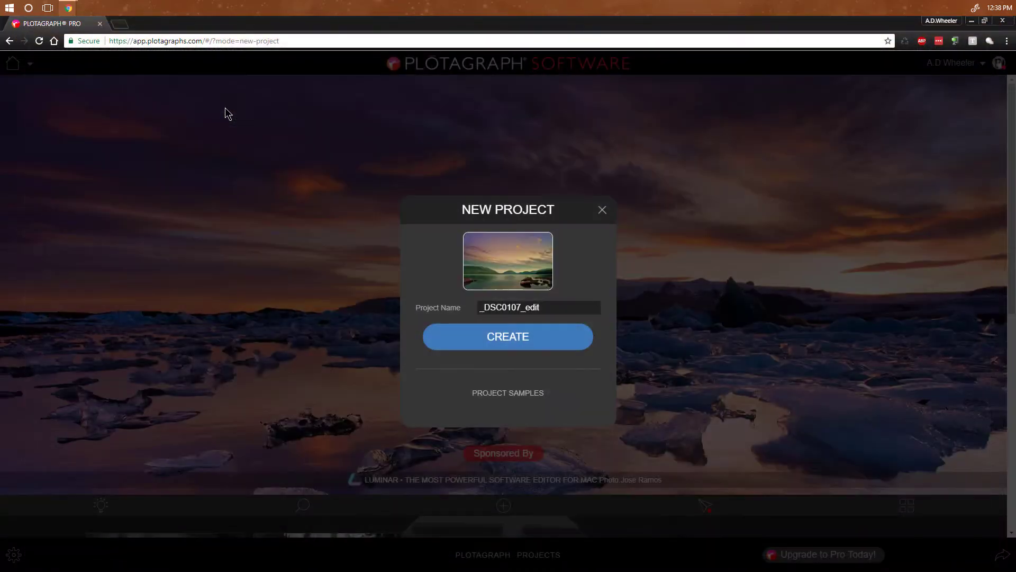
pyautogui.doubleClick(550, 311)
pyautogui.write('ACADIA')
pyautogui.click(508, 339)
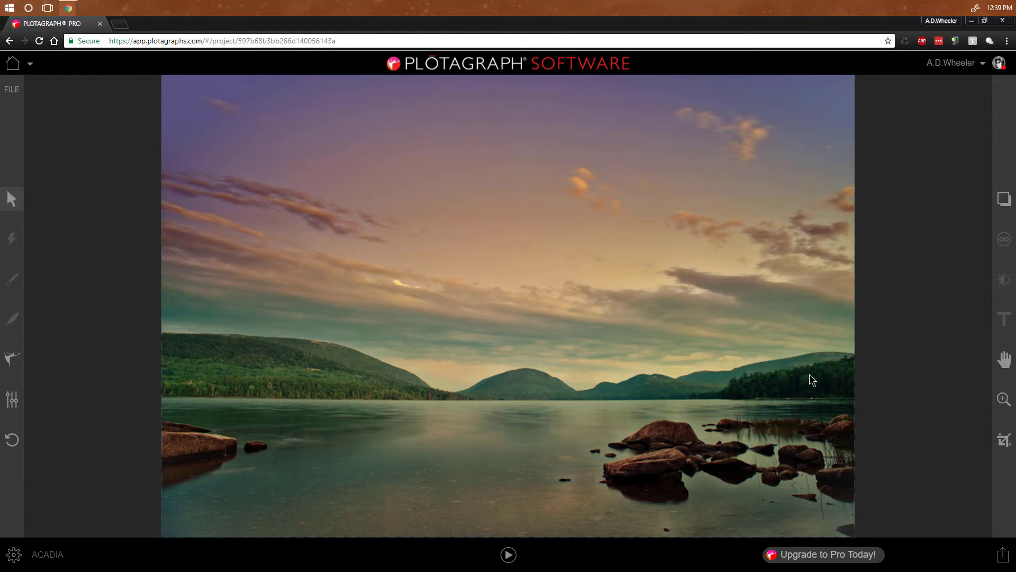
# Draw a leftward motion arrow on the right-hand clouds using Animation Points
pyautogui.click(12, 358)
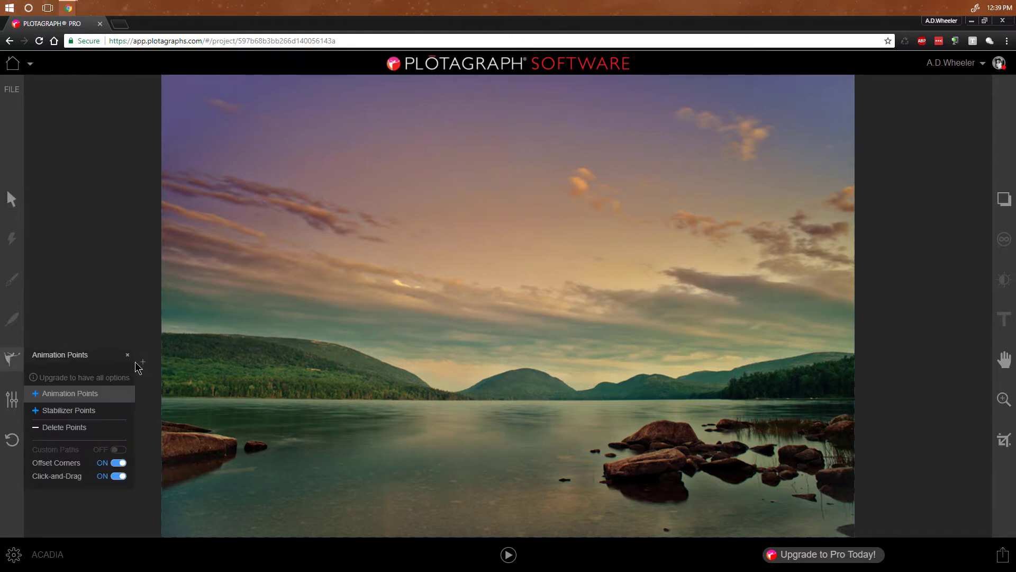
pyautogui.moveTo(736, 320); pyautogui.dragTo(704, 322)
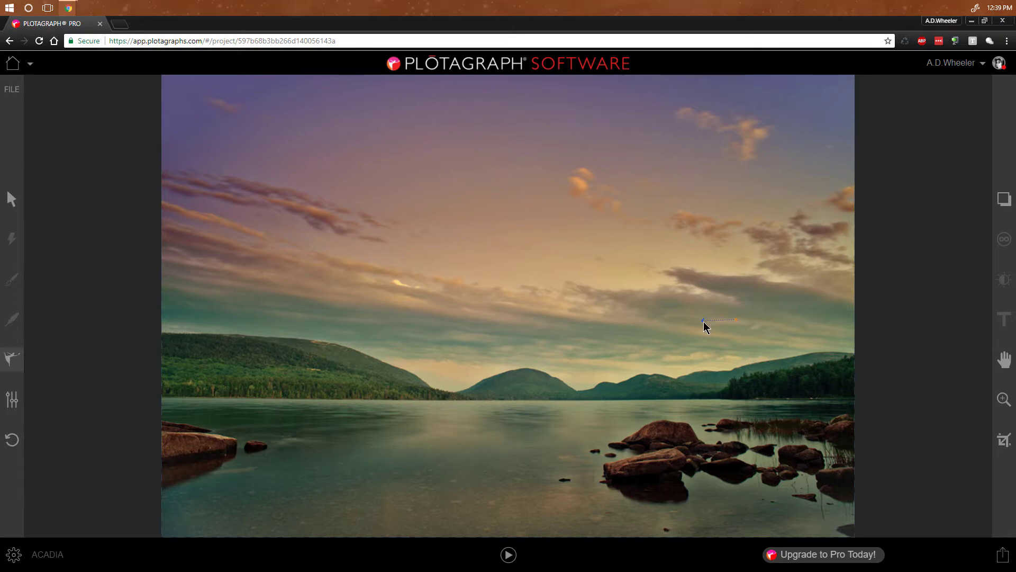
pyautogui.click(705, 321)
pyautogui.moveTo(654, 292); pyautogui.dragTo(658, 321)
pyautogui.click(12, 360)
pyautogui.click(59, 423)
pyautogui.click(11, 364)
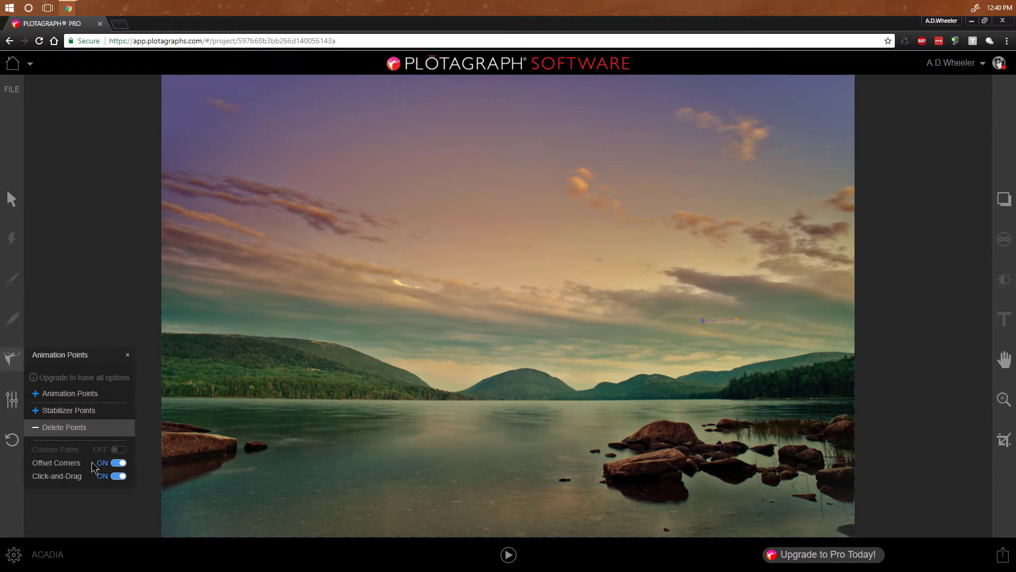
# Shorten the cloud motion arrow with the Direct Selection Tool
pyautogui.click(11, 200)
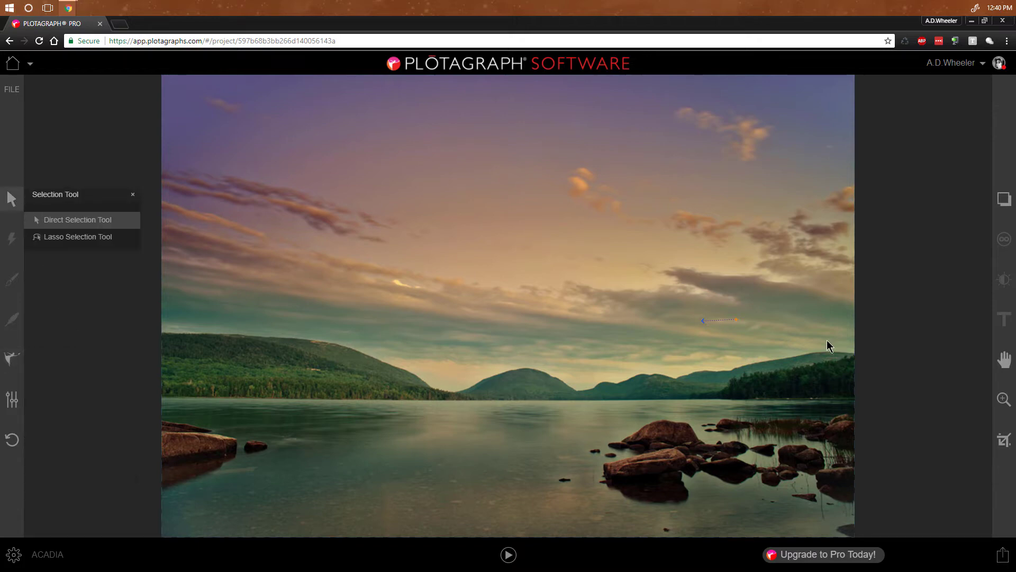
pyautogui.click(108, 225)
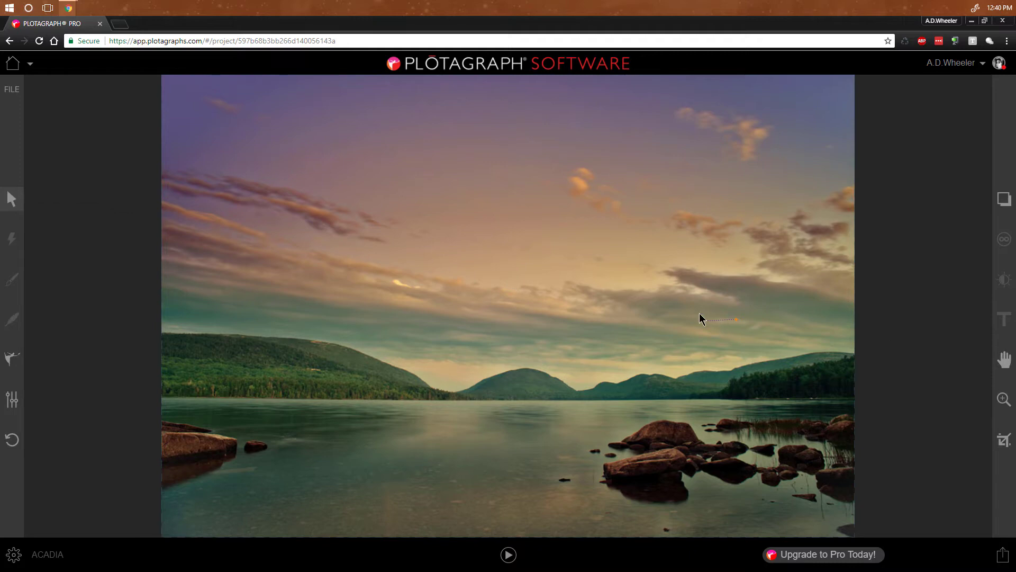
pyautogui.moveTo(703, 320); pyautogui.dragTo(523, 320)
# Preview the drifting sky, readjust the arrow's start point, and preview again
pyautogui.click(509, 553)
pyautogui.moveTo(525, 320); pyautogui.dragTo(714, 305)
pyautogui.click(509, 555)
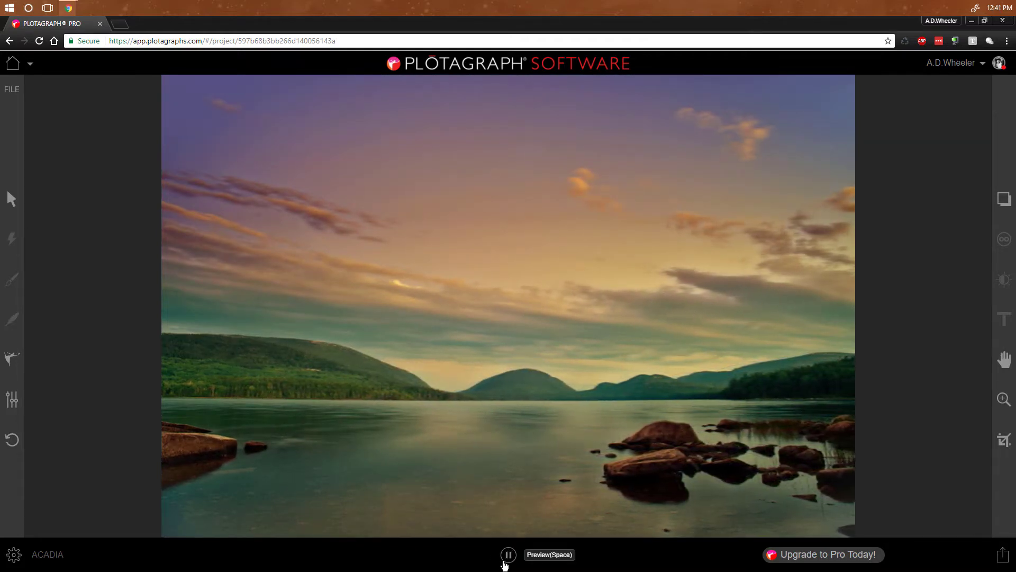
# Add leftward motion arrows in the middle and left sky, then preview all three
pyautogui.click(505, 560)
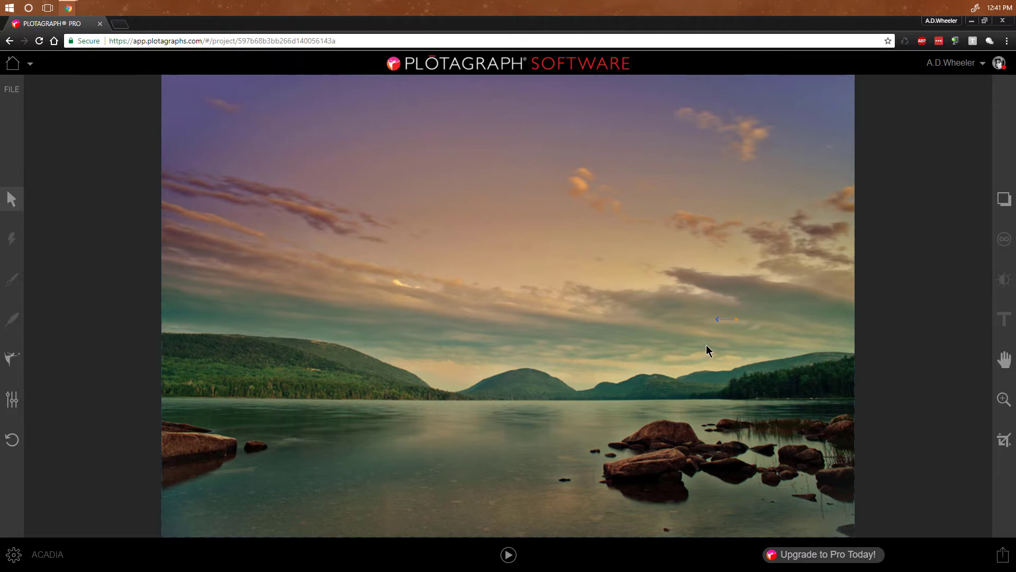
pyautogui.click(12, 358)
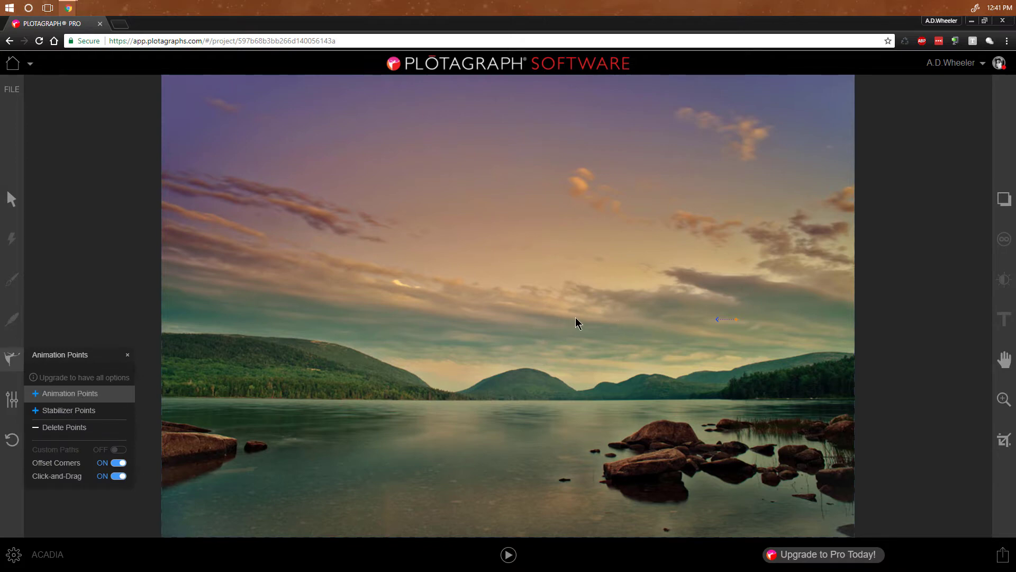
pyautogui.moveTo(575, 316); pyautogui.dragTo(541, 317)
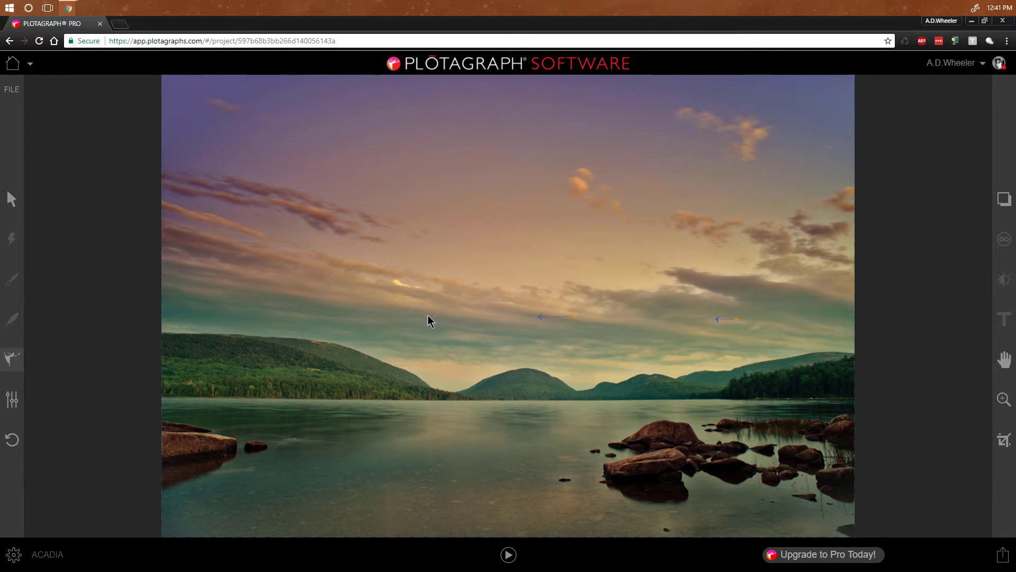
pyautogui.moveTo(427, 314); pyautogui.dragTo(299, 301)
pyautogui.click(509, 553)
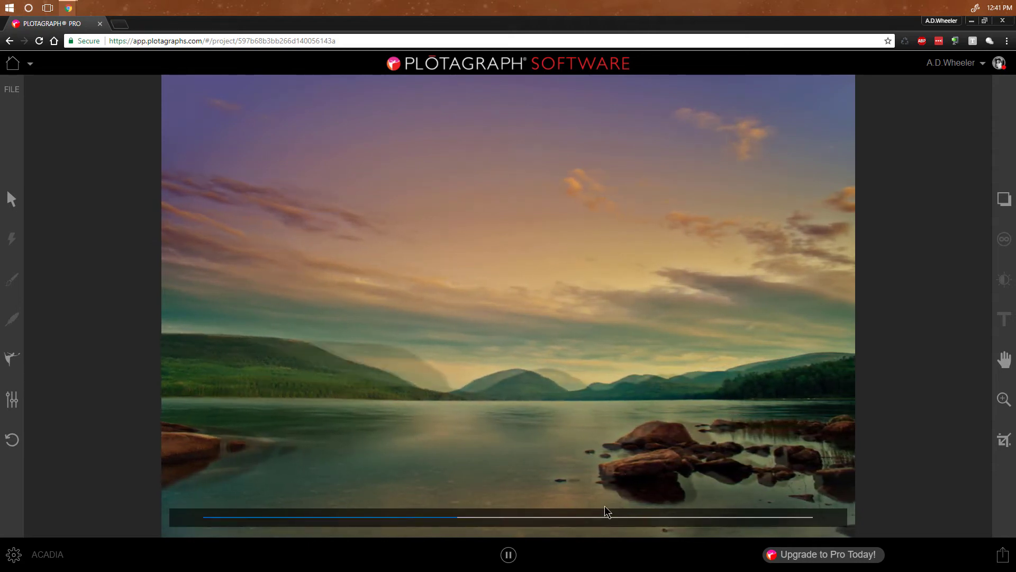
pyautogui.click(508, 555)
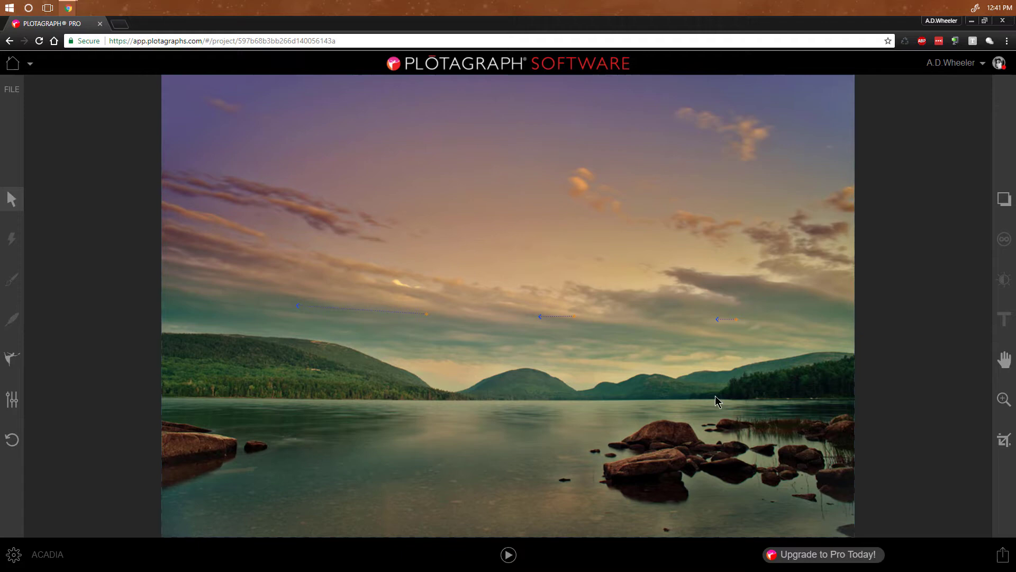
pyautogui.click(12, 360)
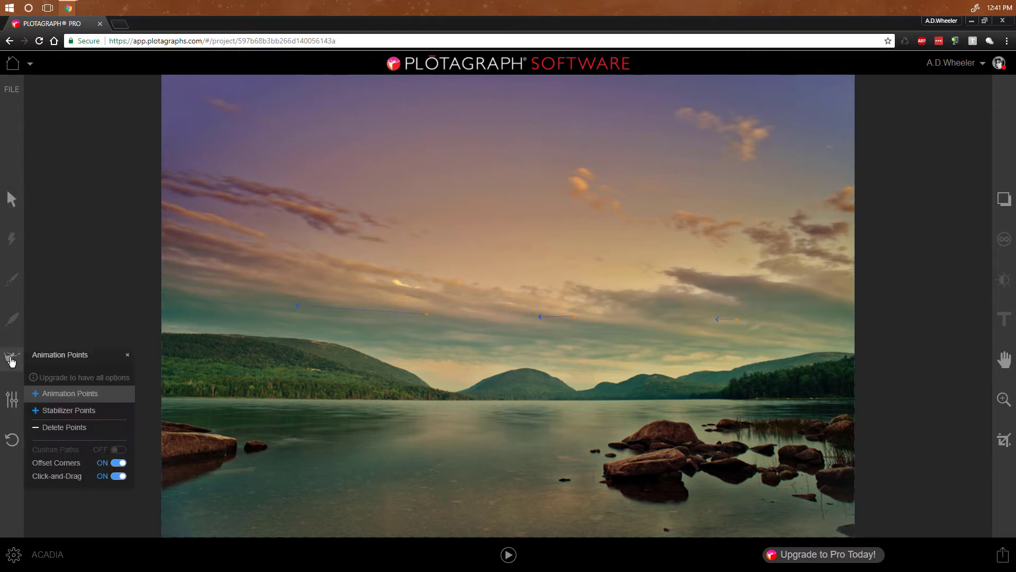
# Zoom the image to 140% and pan to the ridge's left end with Stabilizer Points selected
pyautogui.click(69, 411)
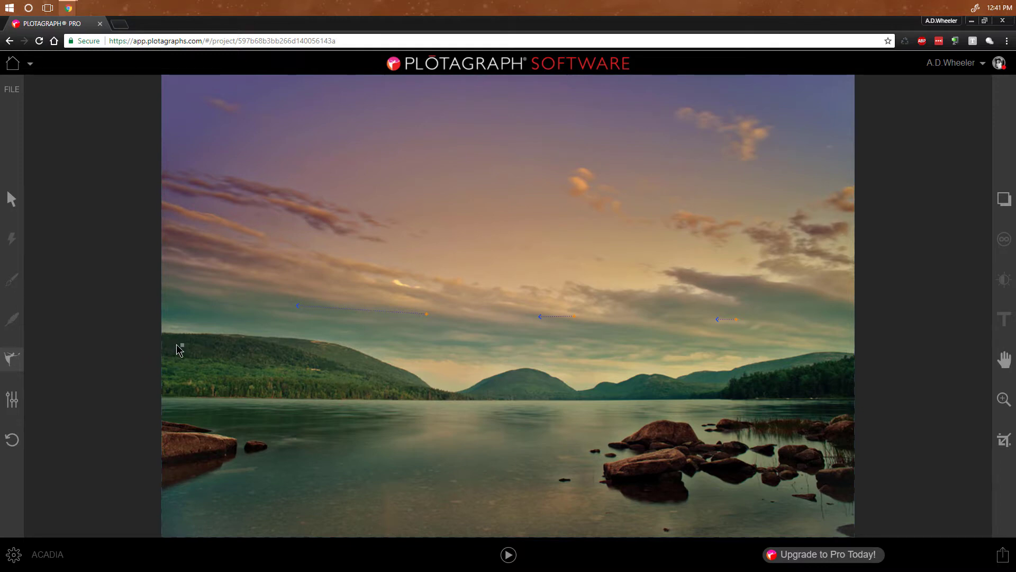
pyautogui.click(1005, 400)
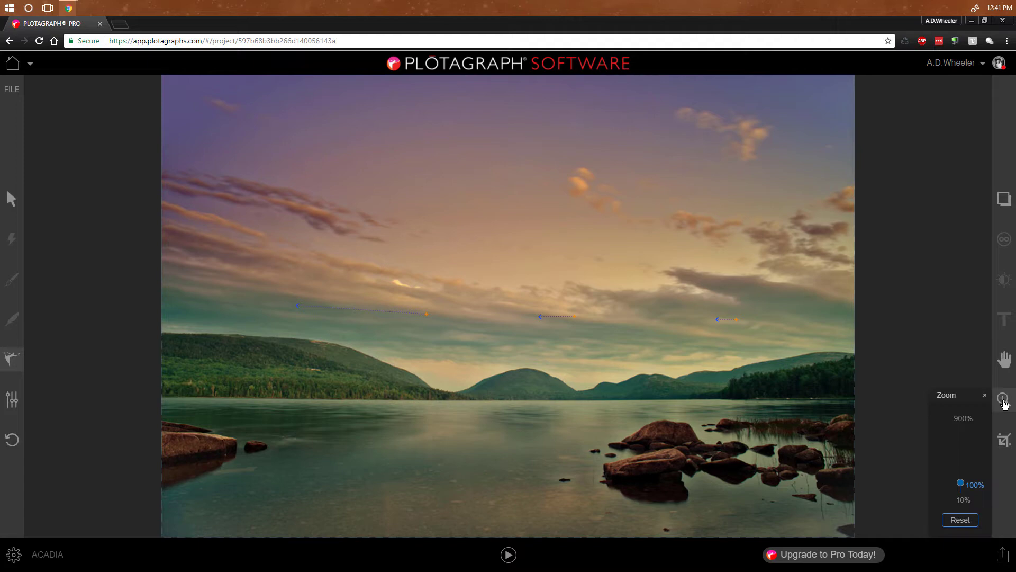
pyautogui.moveTo(963, 487); pyautogui.dragTo(962, 480)
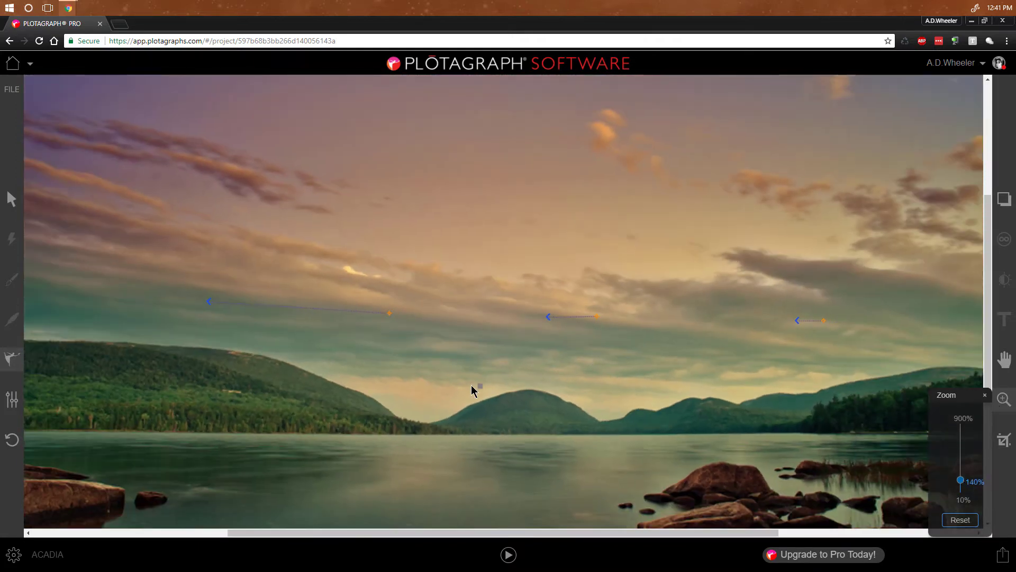
pyautogui.press('space')
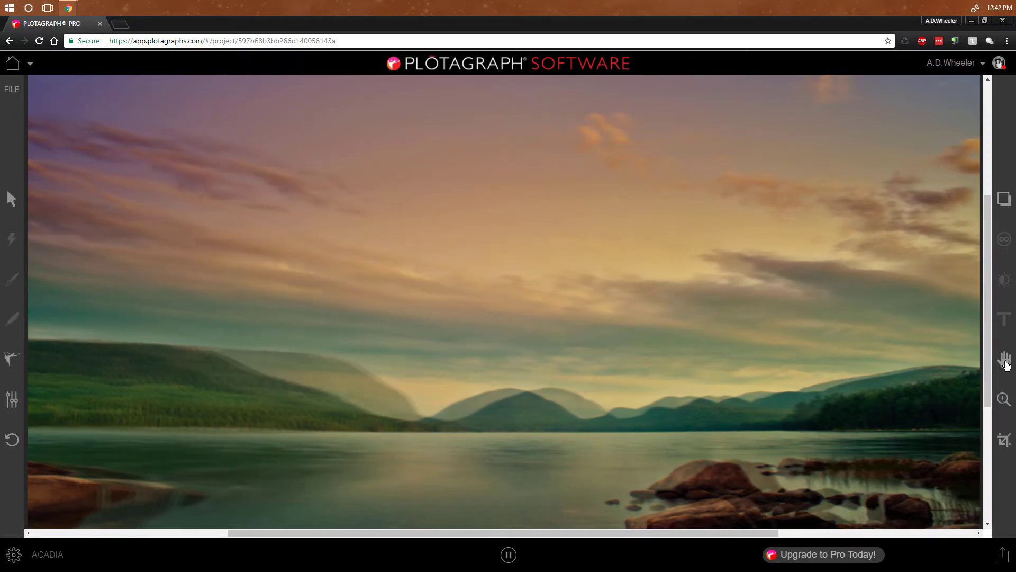
pyautogui.press('space')
pyautogui.click(1008, 367)
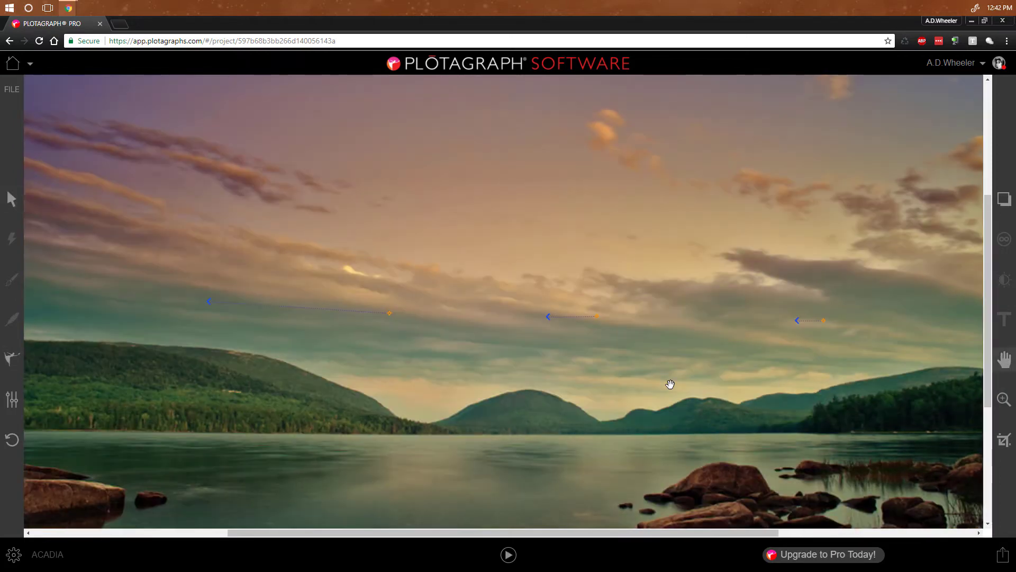
pyautogui.moveTo(671, 381); pyautogui.dragTo(629, 382)
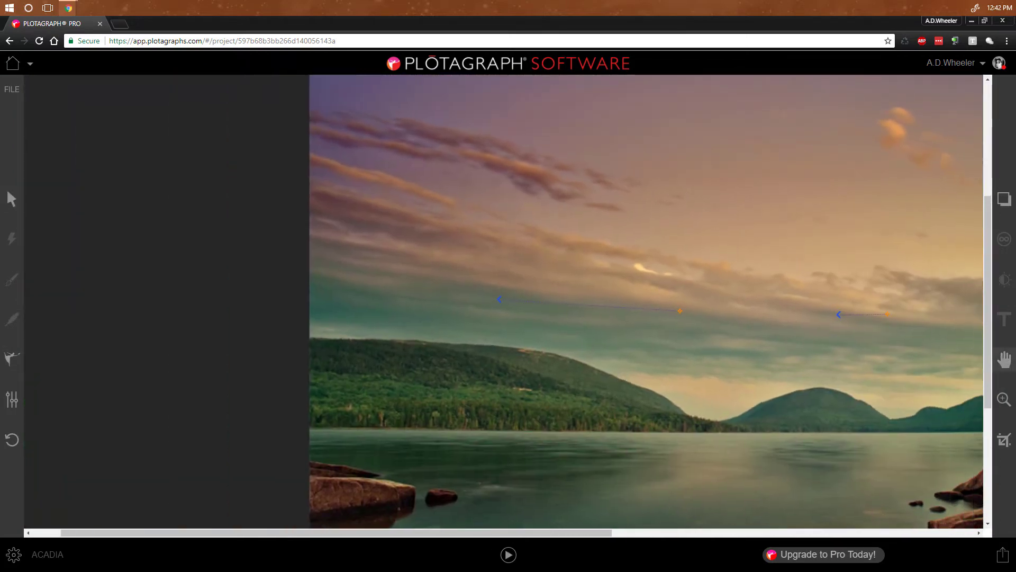
pyautogui.click(11, 358)
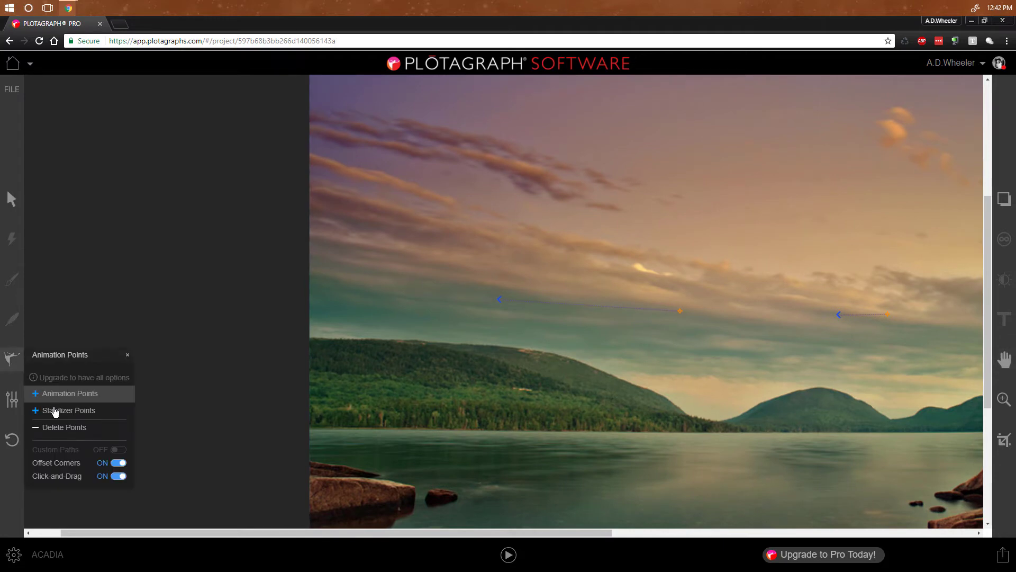
pyautogui.click(56, 408)
# Place stabilizer points along the left ridgeline down to where it slopes
pyautogui.click(312, 338)
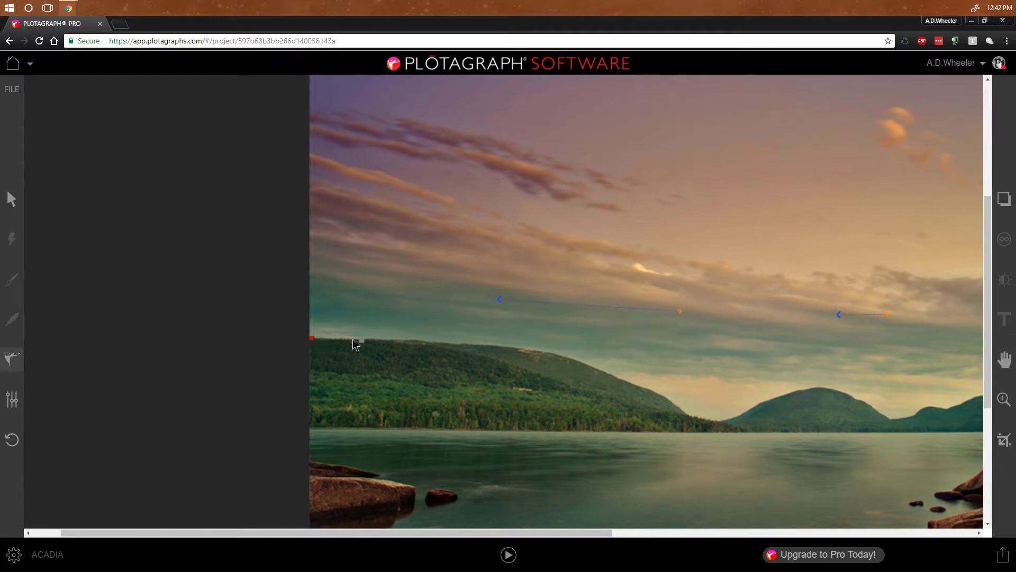
pyautogui.click(353, 339)
pyautogui.click(392, 338)
pyautogui.click(441, 342)
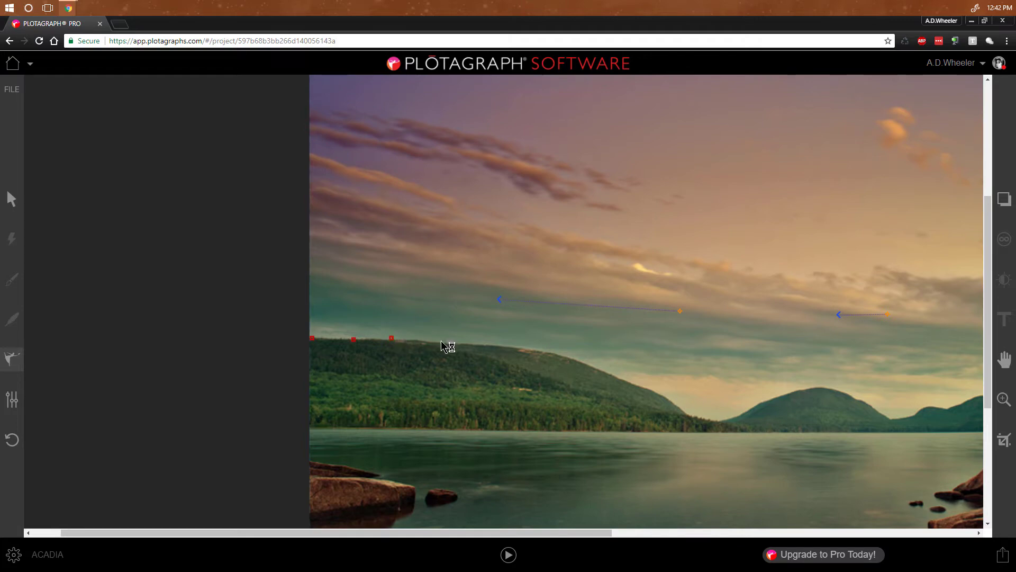
pyautogui.click(489, 347)
pyautogui.click(533, 349)
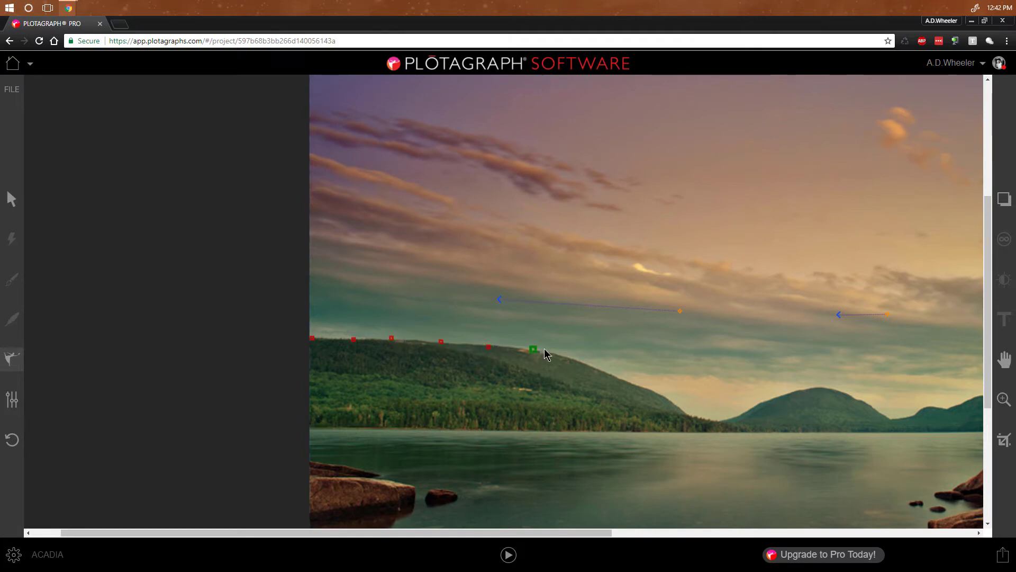
pyautogui.click(576, 360)
pyautogui.click(614, 376)
pyautogui.click(642, 386)
# Anchor the valley and right hill outline with stabilizer points, then pan to the right side
pyautogui.click(667, 399)
pyautogui.click(695, 417)
pyautogui.click(716, 420)
pyautogui.click(736, 416)
pyautogui.click(759, 402)
pyautogui.click(780, 396)
pyautogui.click(800, 389)
pyautogui.click(823, 385)
pyautogui.click(849, 394)
pyautogui.click(866, 402)
pyautogui.click(883, 410)
pyautogui.click(914, 415)
pyautogui.click(940, 407)
pyautogui.click(973, 397)
pyautogui.moveTo(985, 401)
pyautogui.mouseDown()
pyautogui.moveTo(929, 373)
pyautogui.moveTo(358, 368)
pyautogui.moveTo(530, 357)
pyautogui.moveTo(639, 338)
pyautogui.mouseUp()
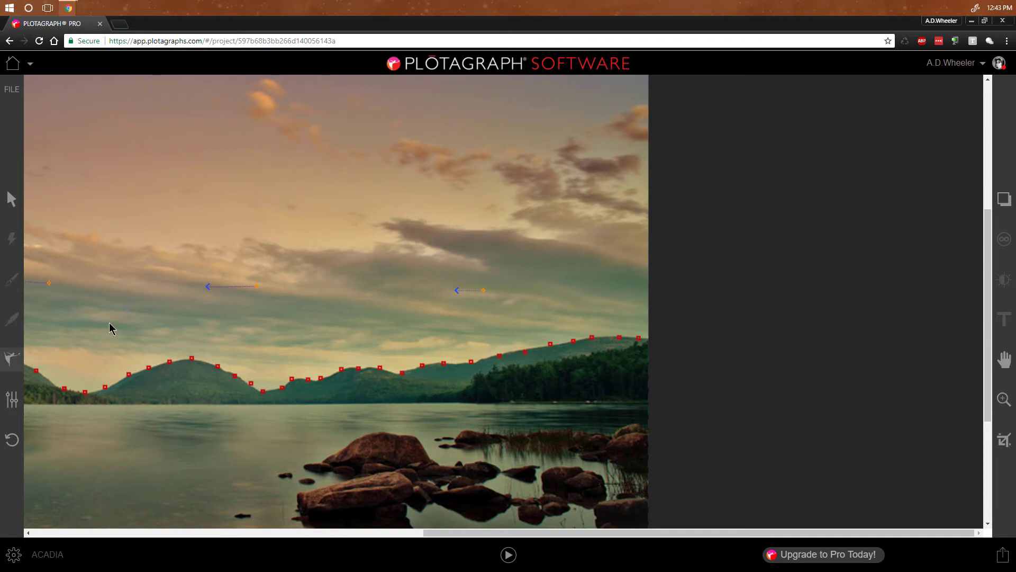
# Add one more stabilizer point on the ridge
pyautogui.click(13, 365)
pyautogui.click(67, 424)
pyautogui.click(12, 363)
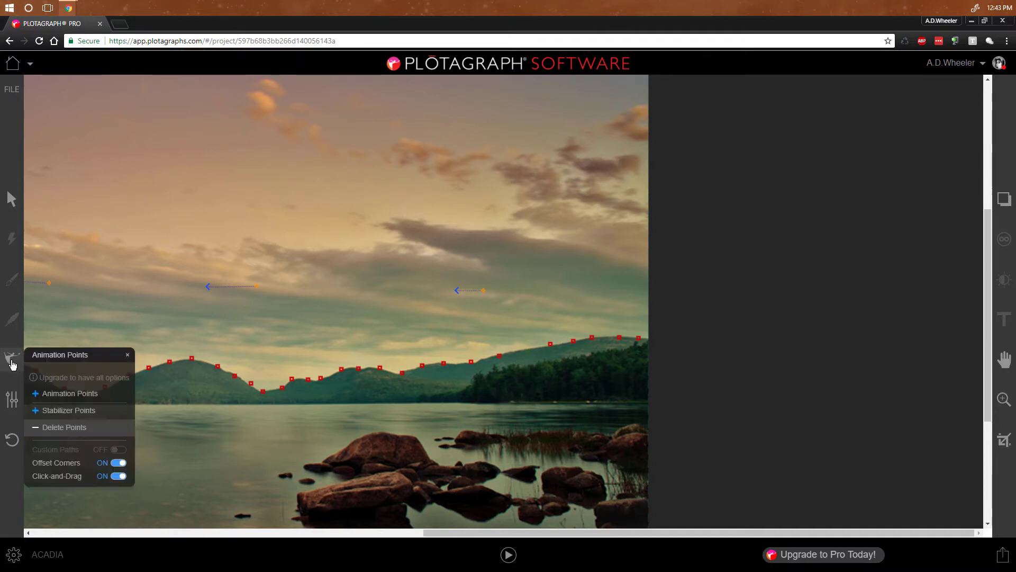
pyautogui.click(47, 411)
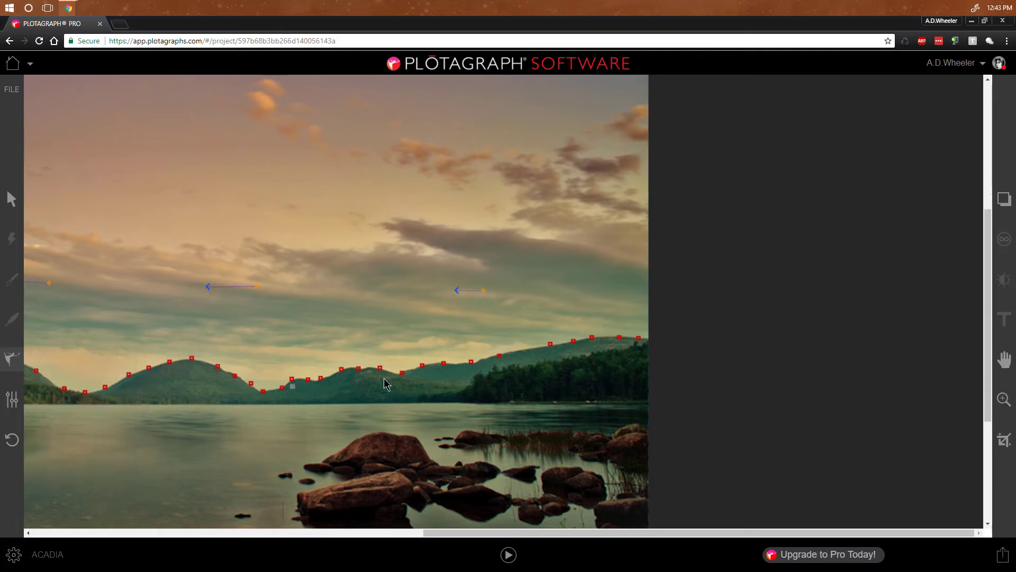
pyautogui.click(527, 349)
# Fit the whole image back in view and play the animation preview
pyautogui.click(1009, 402)
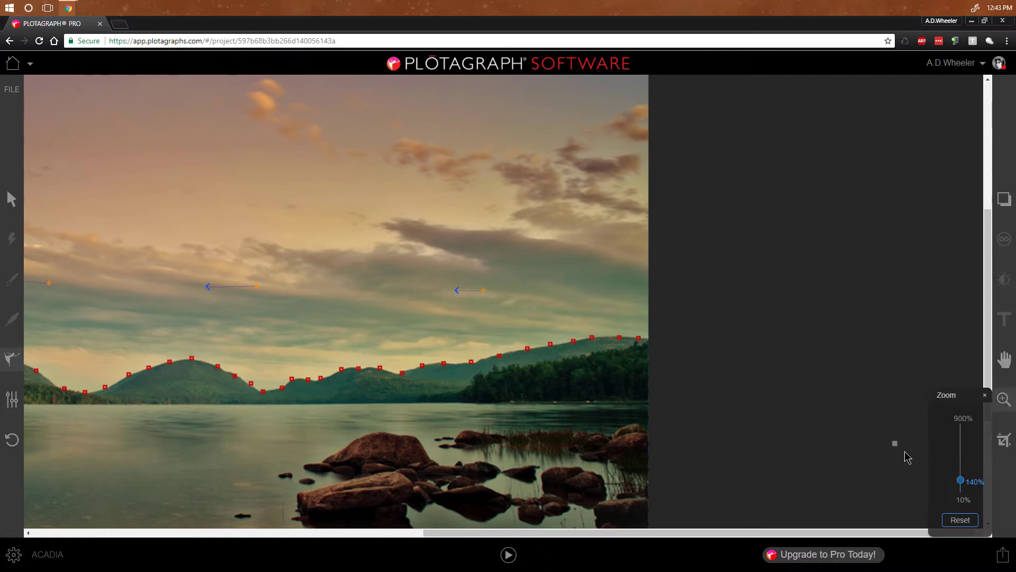
pyautogui.click(961, 520)
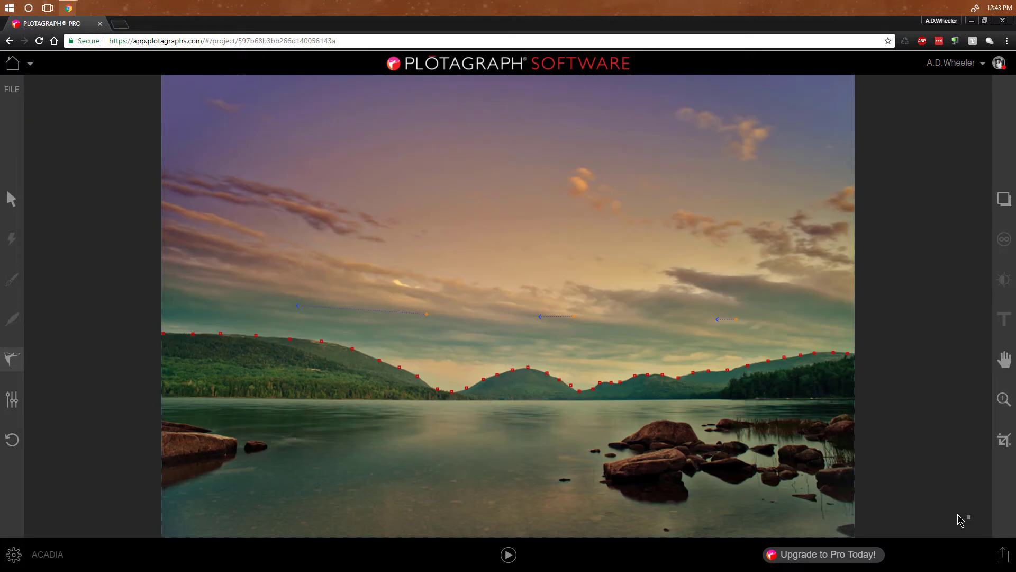
pyautogui.click(510, 555)
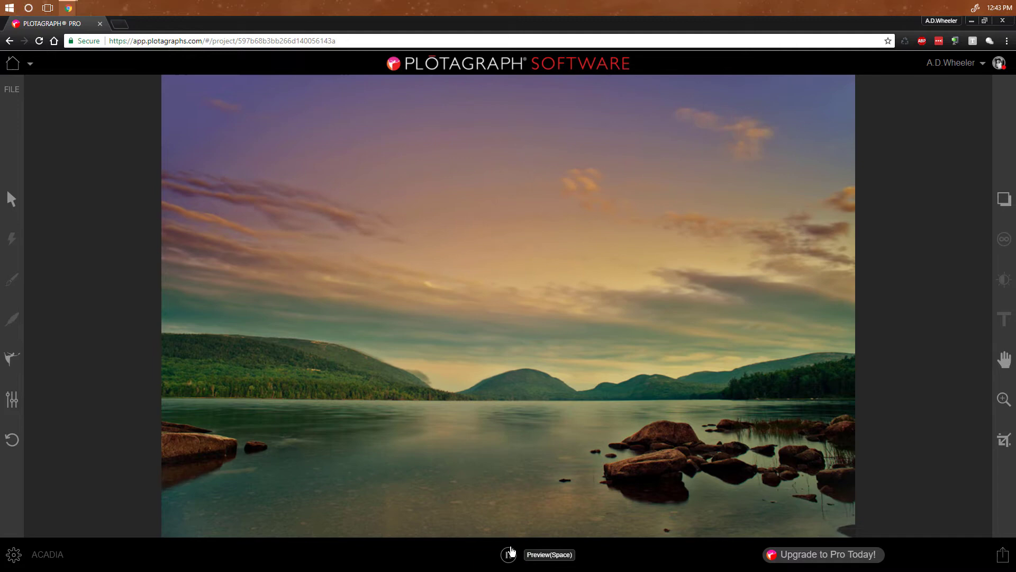
pyautogui.moveTo(447, 431)
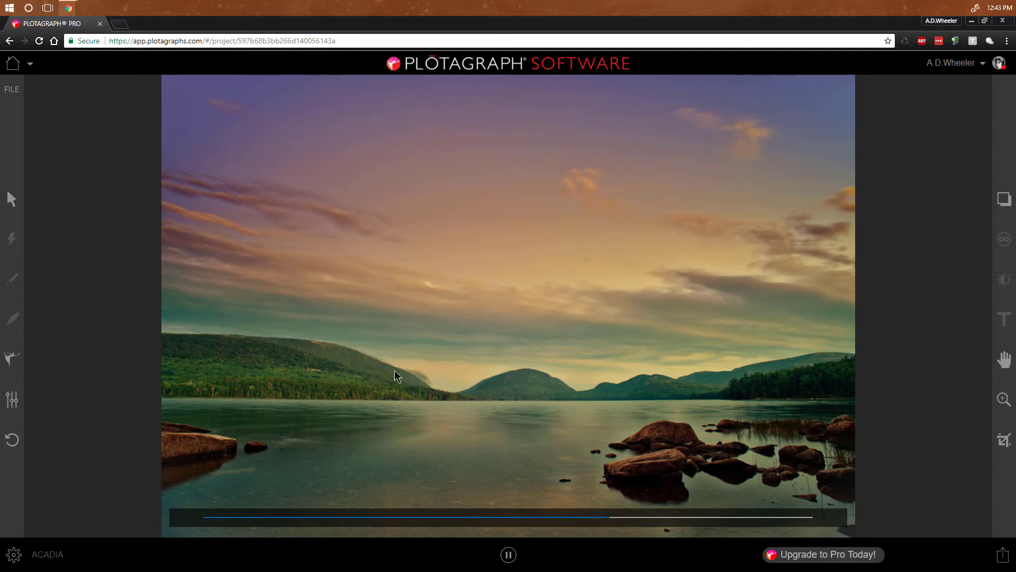
# Pause the preview and delete the long left arrow and short right arrow from the sky
pyautogui.click(509, 554)
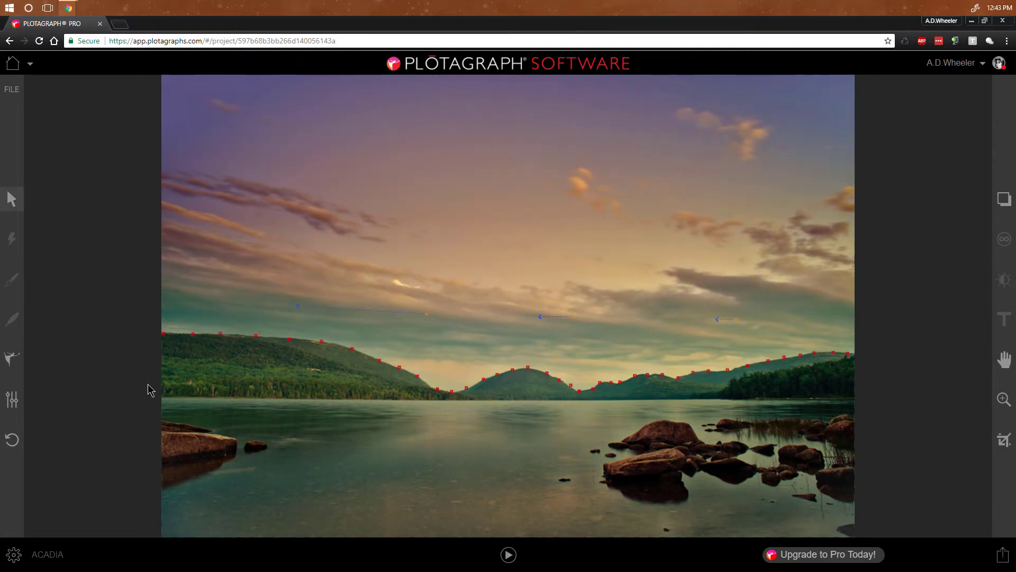
pyautogui.click(12, 358)
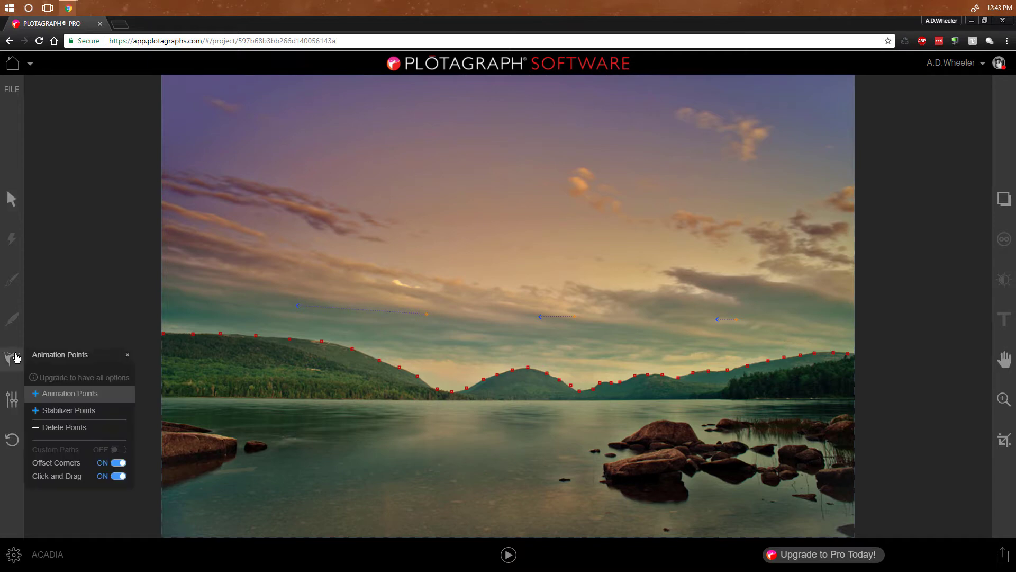
pyautogui.click(65, 428)
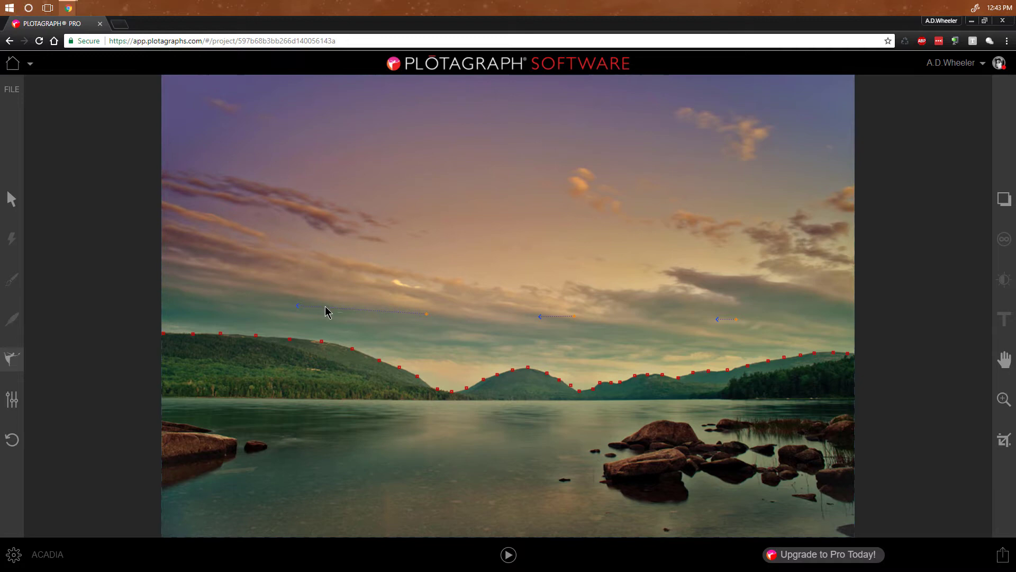
pyautogui.click(297, 310)
pyautogui.click(718, 320)
# Add four more stabilizer points along the ridge line
pyautogui.click(51, 408)
pyautogui.click(308, 341)
pyautogui.click(366, 354)
pyautogui.click(388, 363)
pyautogui.click(409, 371)
# Draw three short leftward motion arrows in the right, middle and left sky, then play the preview
pyautogui.moveTo(3, 358)
pyautogui.click(68, 390)
pyautogui.moveTo(814, 310); pyautogui.dragTo(800, 309)
pyautogui.moveTo(597, 326); pyautogui.dragTo(576, 324)
pyautogui.moveTo(338, 289); pyautogui.dragTo(318, 282)
pyautogui.click(509, 555)
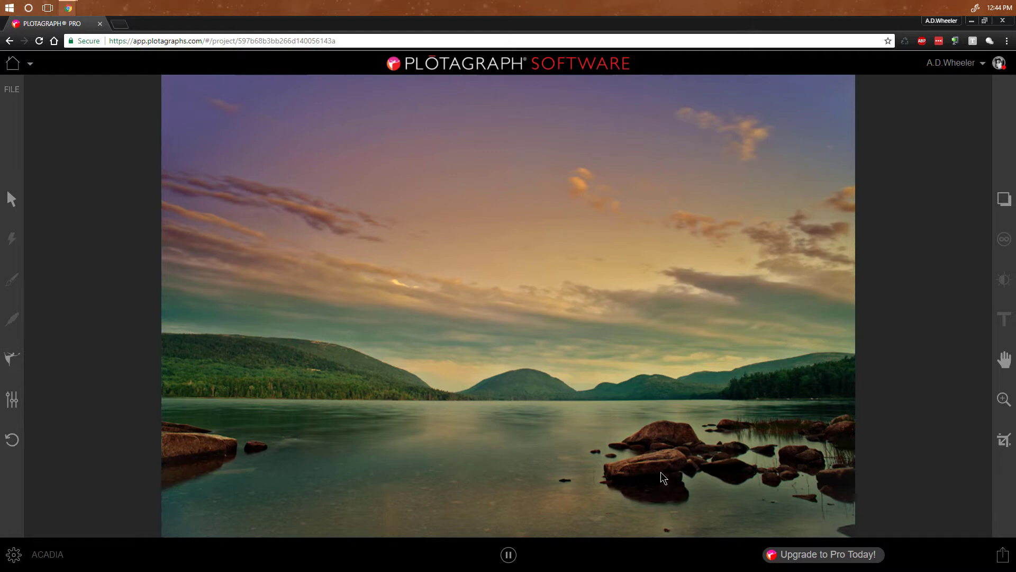
pyautogui.moveTo(660, 470)
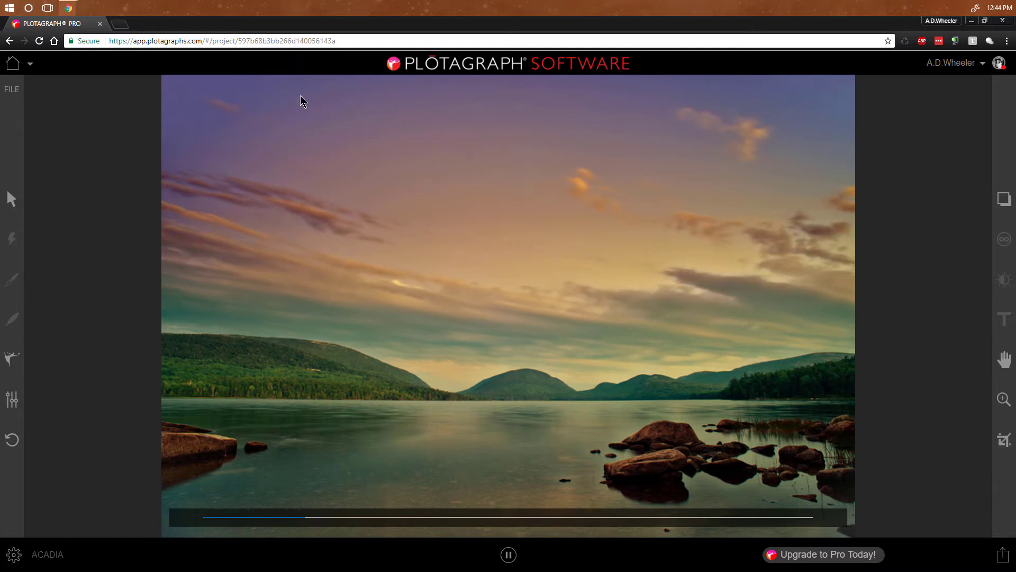
# Pause the preview and draw a short leftward arrow near the sky's left edge
pyautogui.click(506, 556)
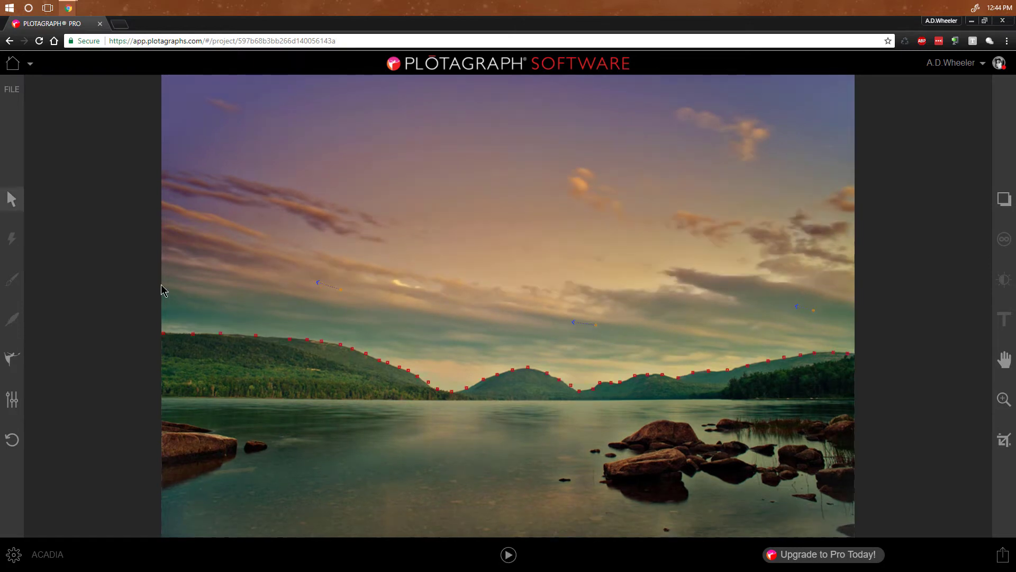
pyautogui.click(14, 360)
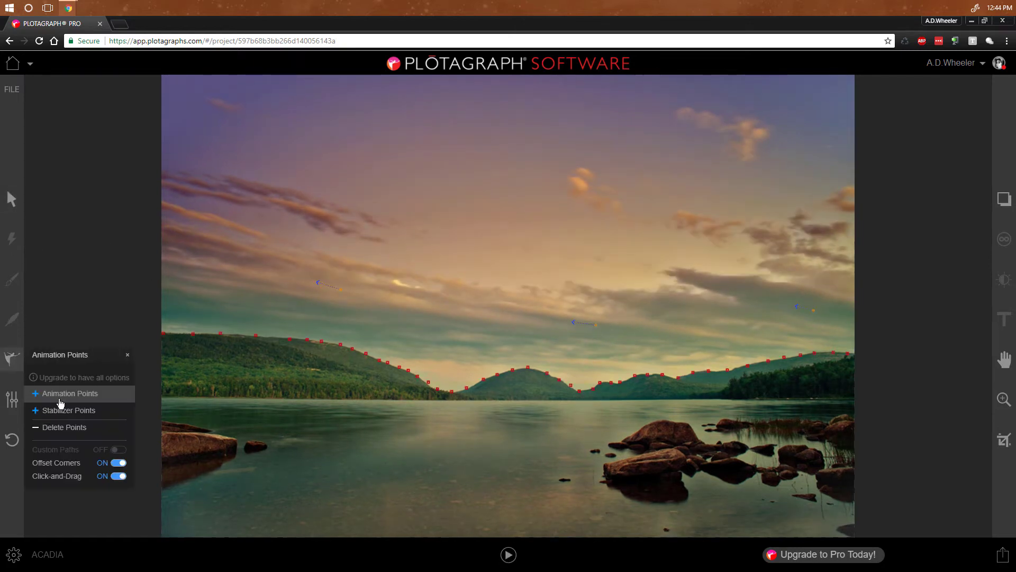
pyautogui.moveTo(193, 274); pyautogui.dragTo(171, 271)
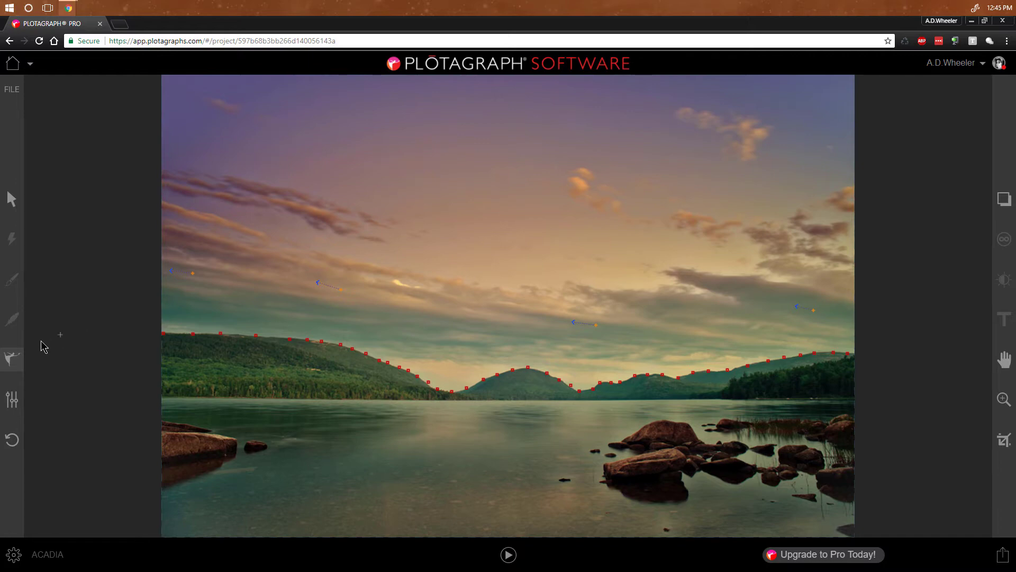
# Reshape the left-centre sky arrow by moving its start point upward with Direct Selection
pyautogui.click(13, 199)
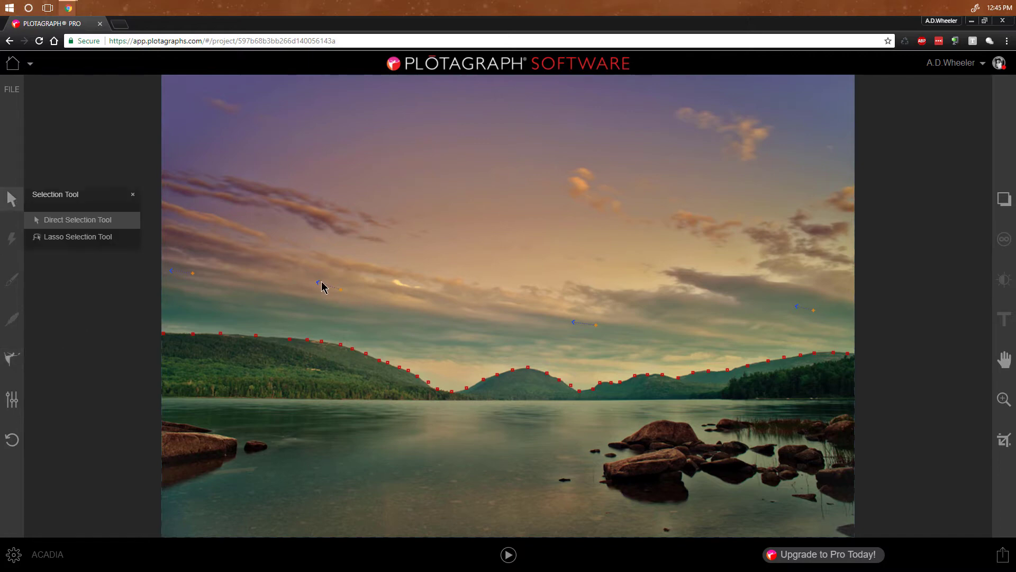
pyautogui.moveTo(318, 283); pyautogui.dragTo(328, 251)
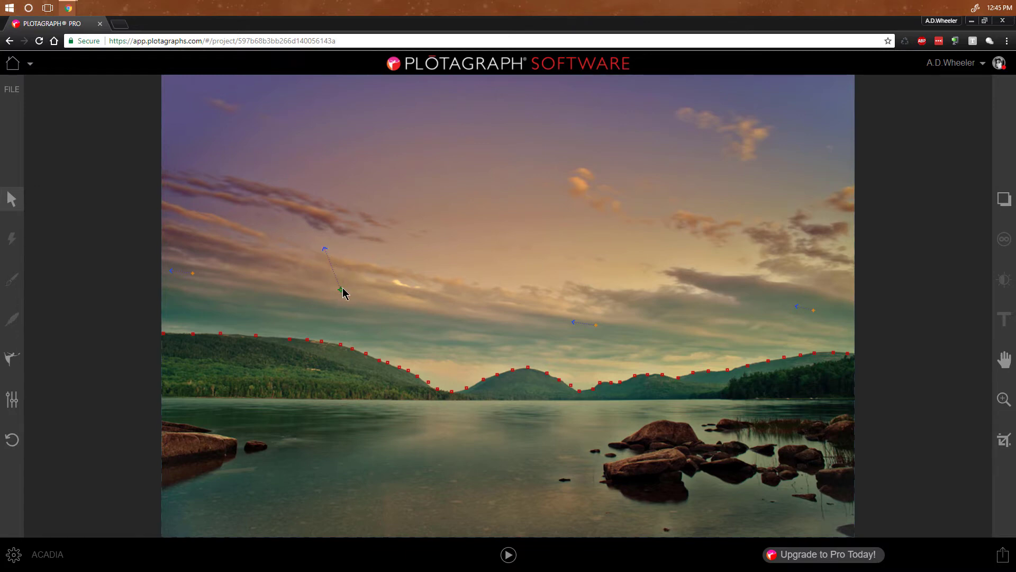
pyautogui.moveTo(340, 290)
pyautogui.mouseDown()
pyautogui.moveTo(360, 283)
pyautogui.moveTo(335, 289)
pyautogui.mouseUp()
# Delete that stray arrow with Delete Points and return to adding motion arrows
pyautogui.click(11, 358)
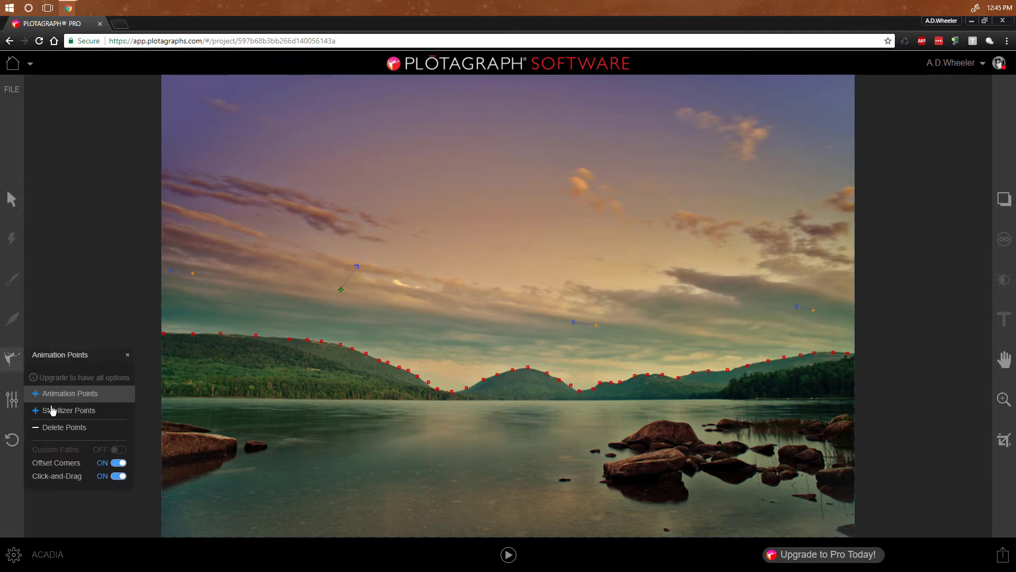
pyautogui.click(56, 406)
pyautogui.click(8, 362)
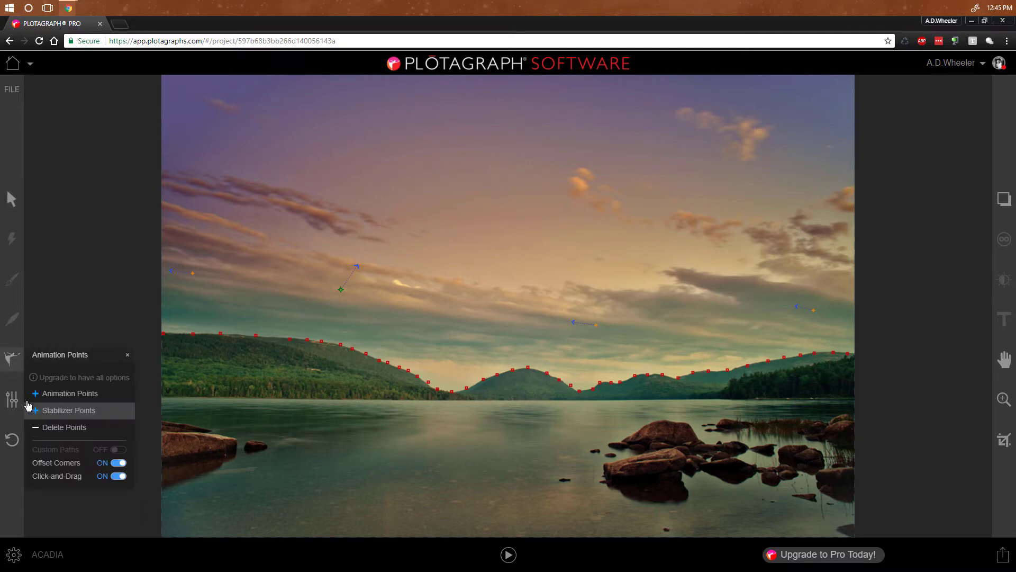
pyautogui.click(47, 426)
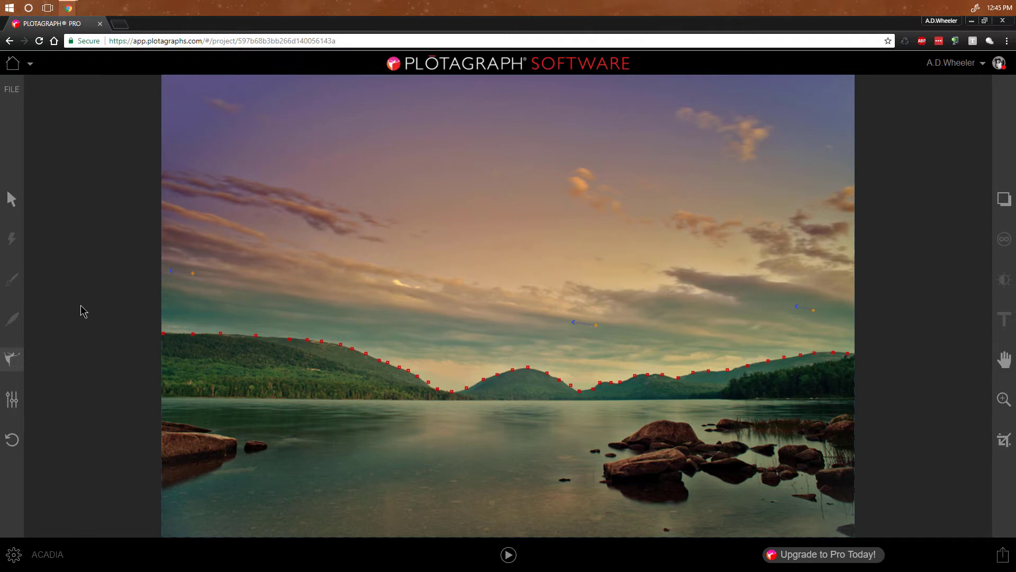
pyautogui.click(19, 359)
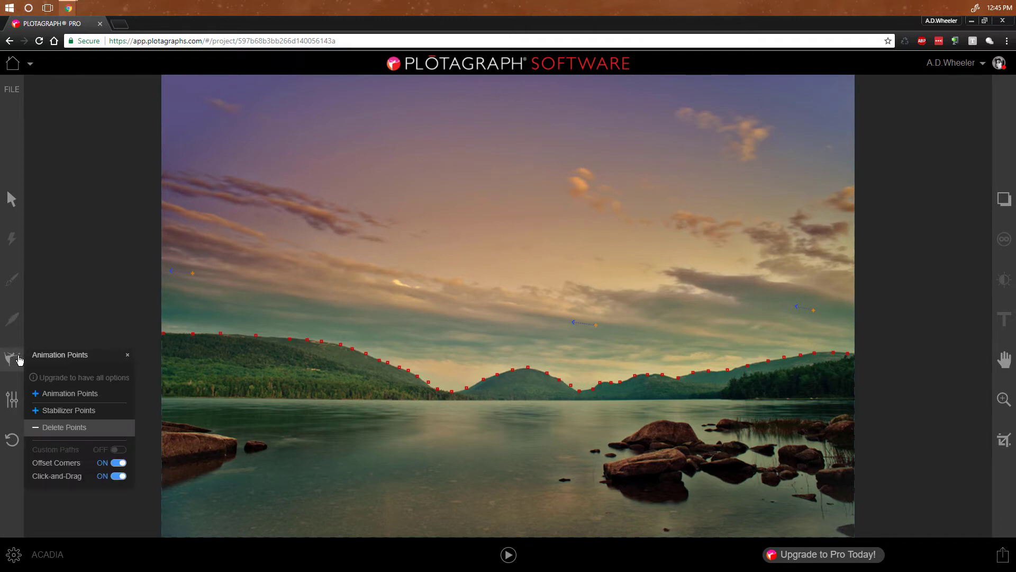
pyautogui.click(62, 394)
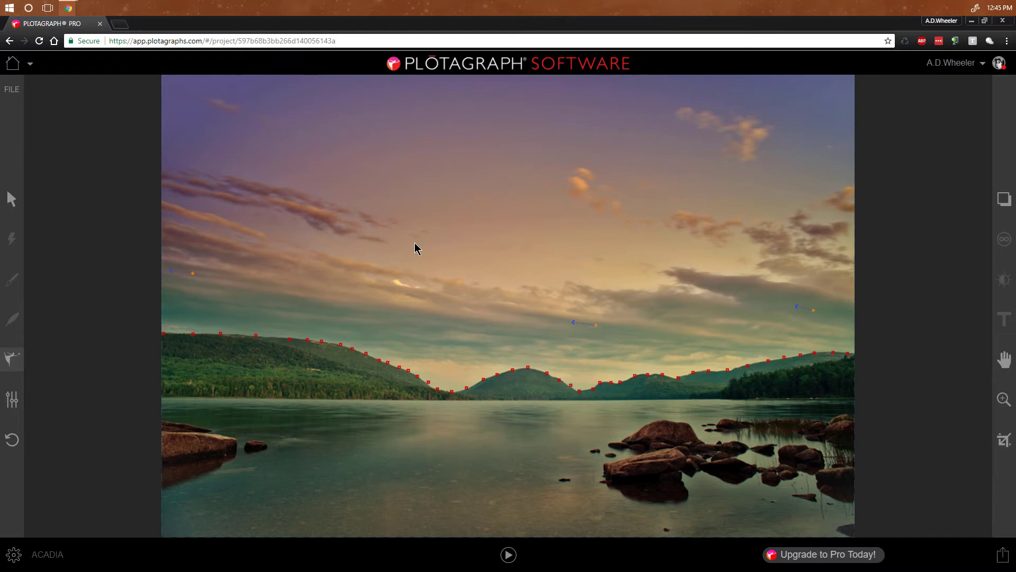
# Draw a short leftward motion arrow in the upper-left ACADIA sky and replay the preview to check it
pyautogui.moveTo(432, 243)
pyautogui.mouseDown()
pyautogui.moveTo(398, 238)
pyautogui.moveTo(411, 239)
pyautogui.mouseUp()
pyautogui.click(509, 555)
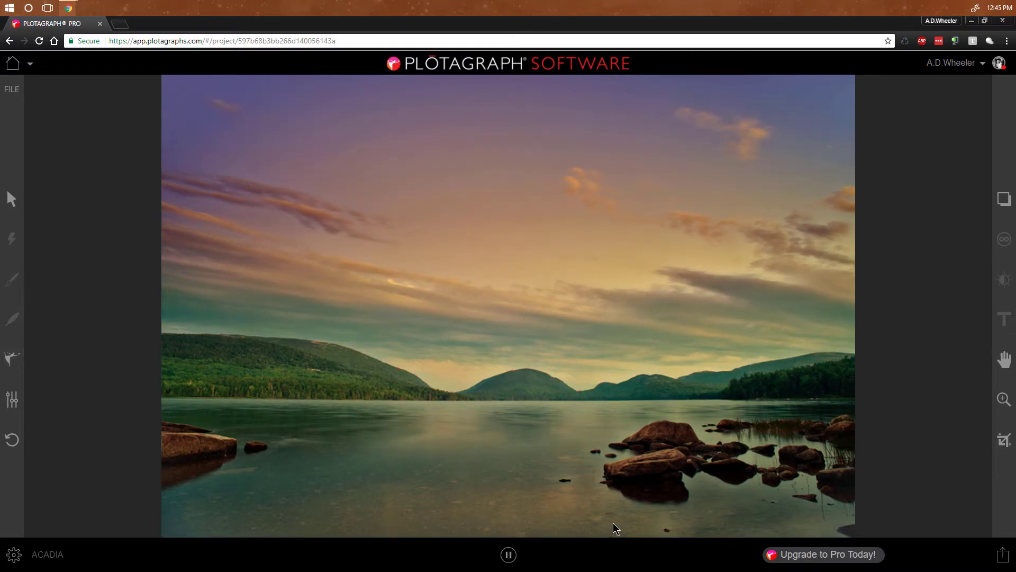
pyautogui.moveTo(615, 516)
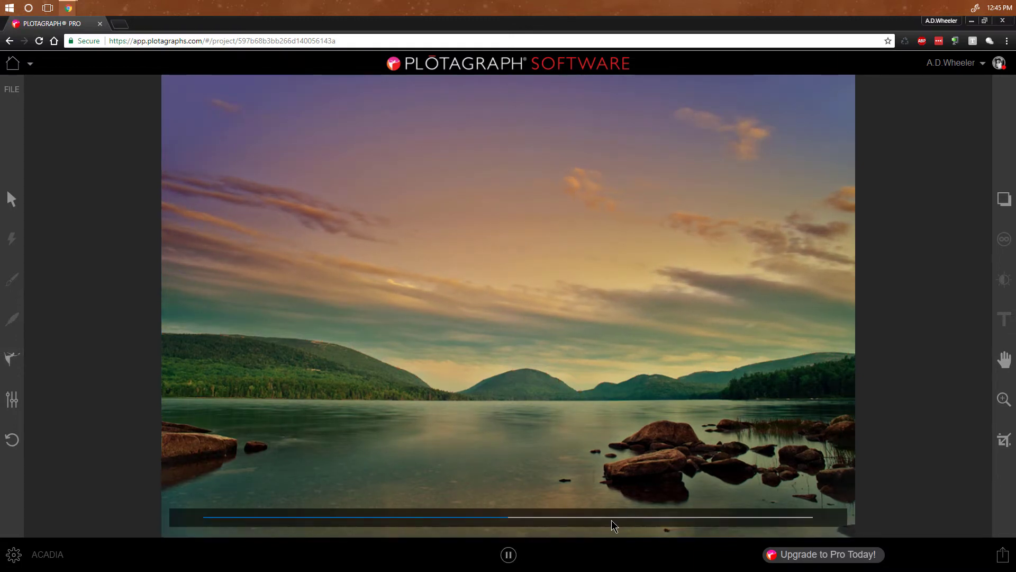
pyautogui.click(508, 555)
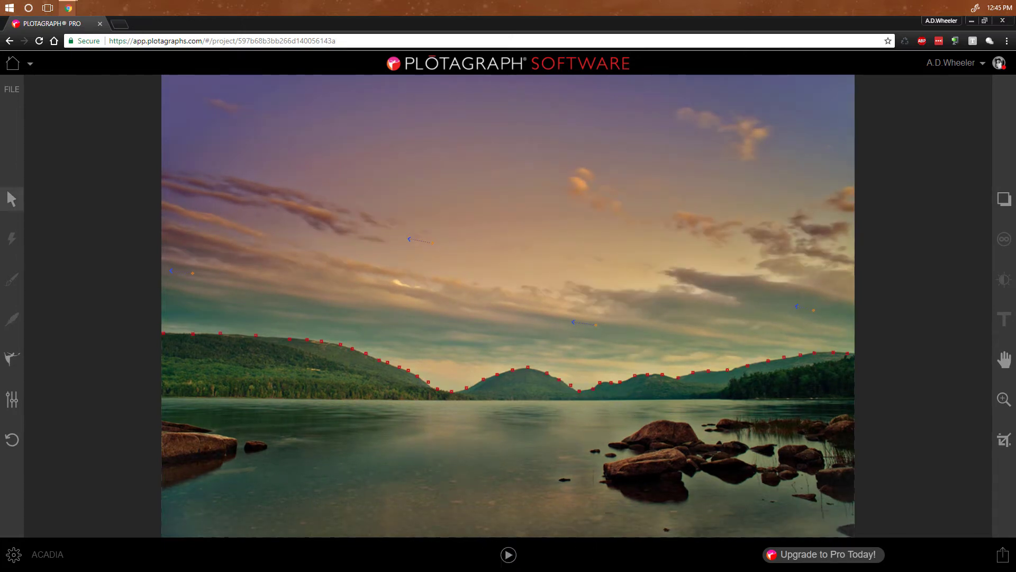
# Switch to Stabilizer Points and anchor the far shoreline from left to right along the waterline
pyautogui.click(13, 366)
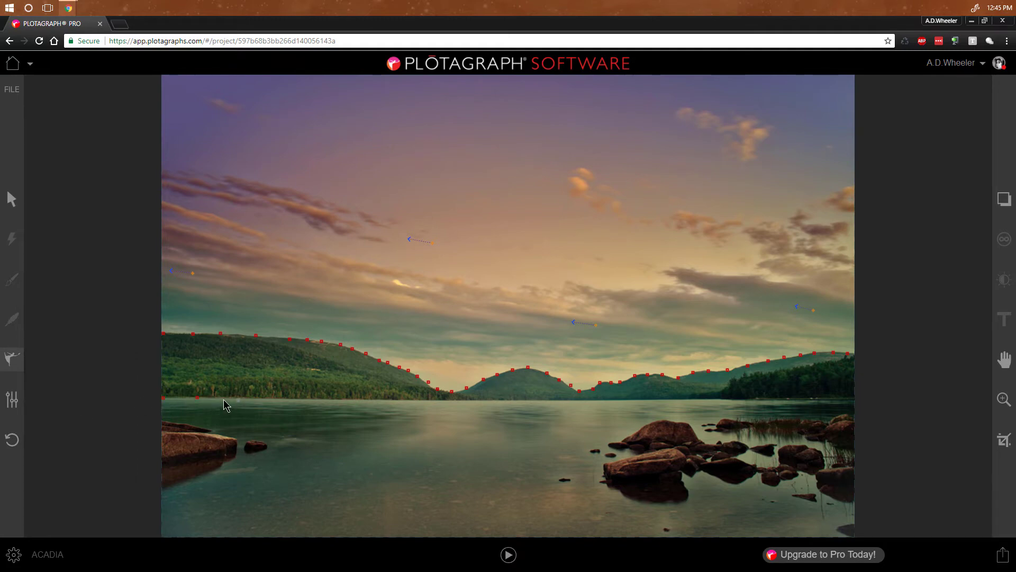
pyautogui.click(255, 399)
pyautogui.click(359, 400)
pyautogui.click(480, 399)
pyautogui.click(531, 400)
pyautogui.click(580, 399)
pyautogui.click(555, 399)
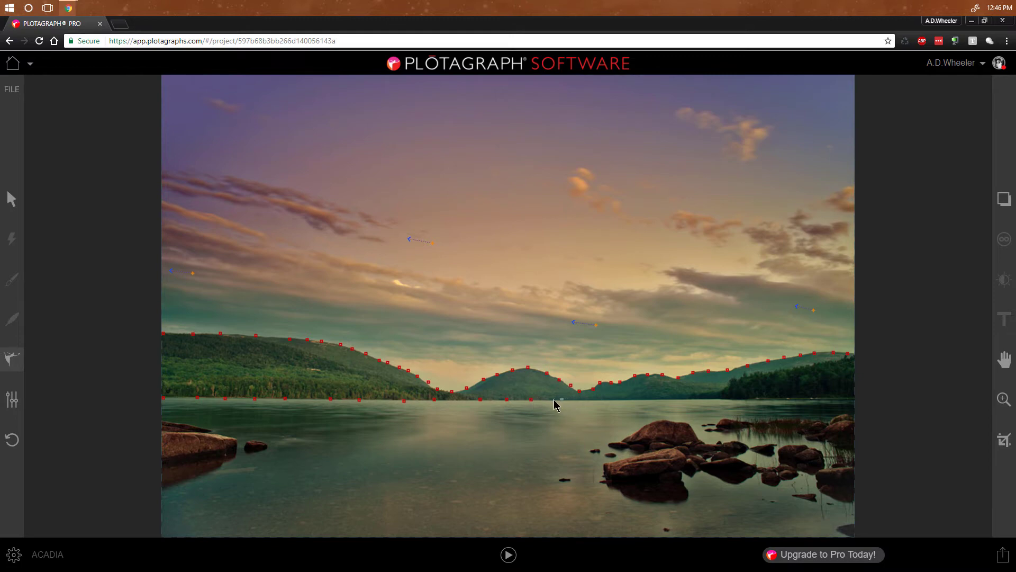
pyautogui.click(625, 399)
pyautogui.click(644, 399)
pyautogui.click(692, 398)
pyautogui.click(825, 399)
pyautogui.click(841, 398)
# Fill the remaining gaps in the shoreline anchor row with five more points
pyautogui.click(520, 400)
pyautogui.click(391, 398)
pyautogui.click(270, 398)
pyautogui.click(214, 398)
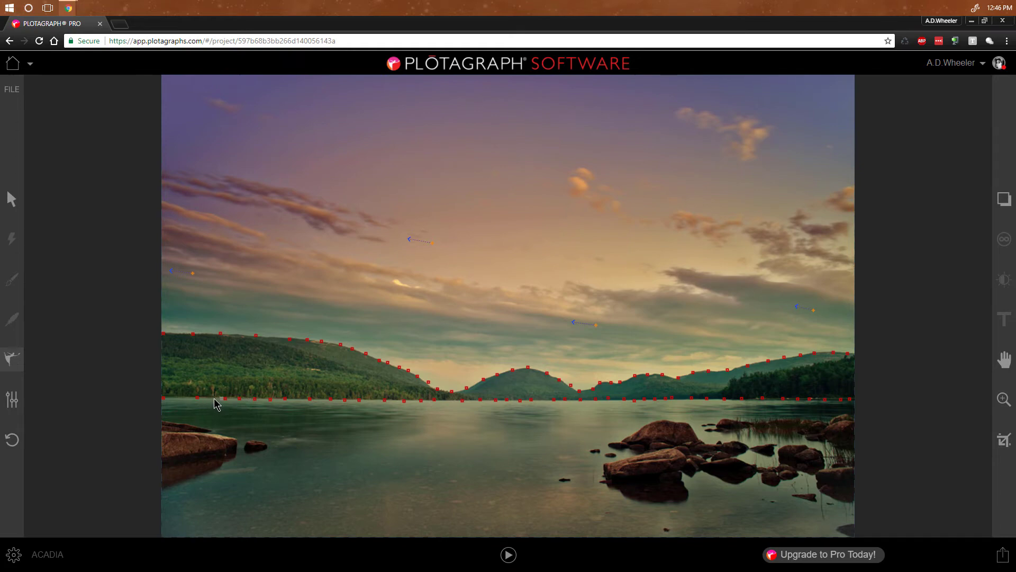
pyautogui.click(178, 397)
# Switch to Animation Points, add a motion arrow on the water by the left rocks, and play the preview
pyautogui.click(13, 360)
pyautogui.click(61, 393)
pyautogui.moveTo(272, 425); pyautogui.dragTo(275, 424)
pyautogui.click(508, 554)
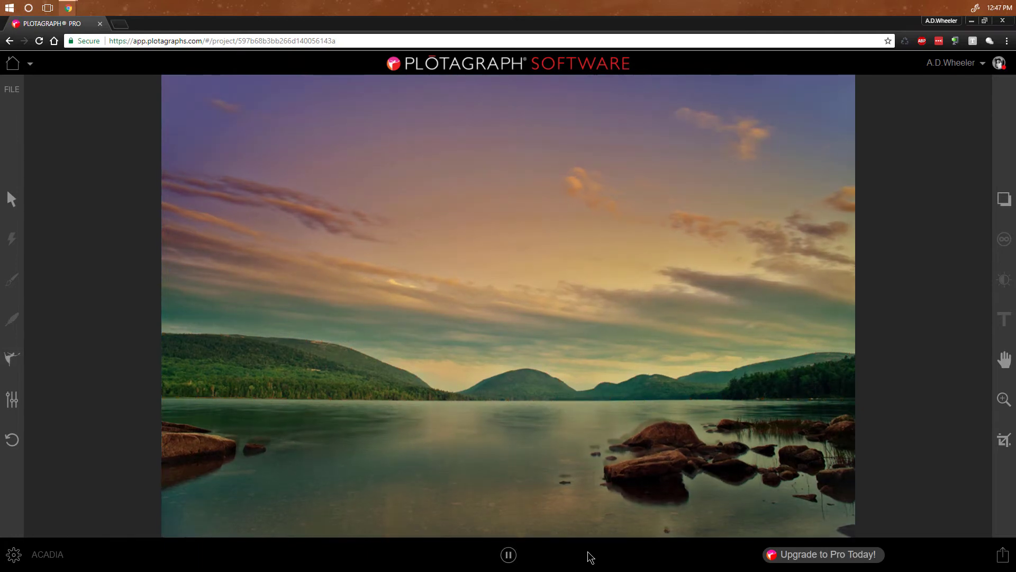
pyautogui.moveTo(637, 487)
# Pause the preview, then zoom and pan to frame the large left rock in the lake
pyautogui.click(509, 557)
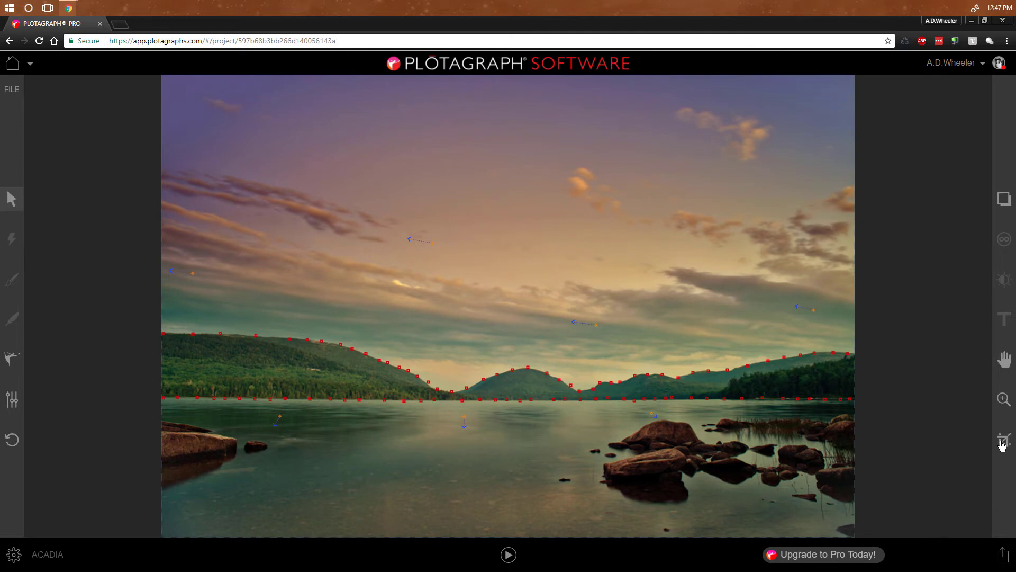
pyautogui.click(1005, 401)
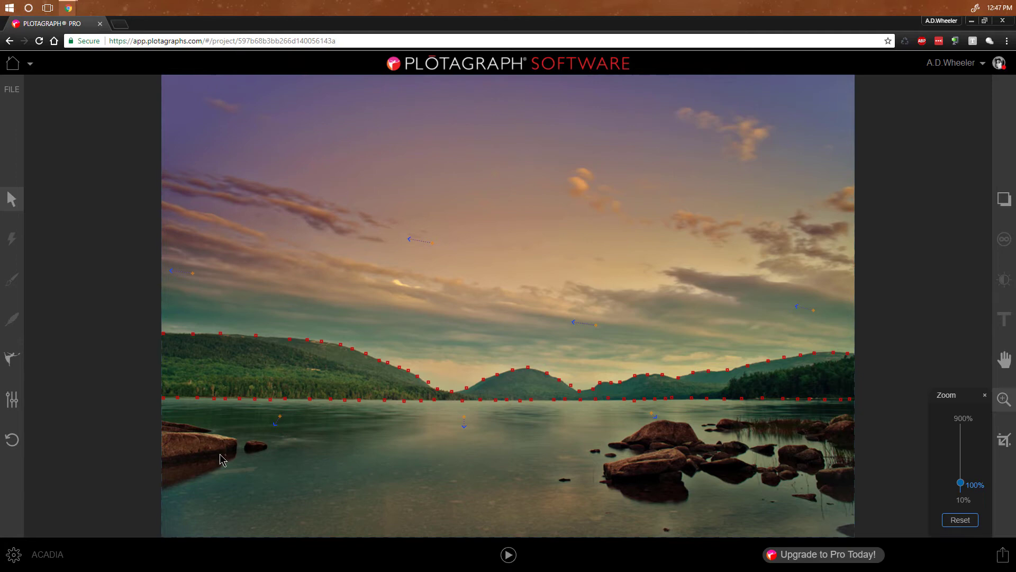
pyautogui.moveTo(960, 483); pyautogui.dragTo(961, 464)
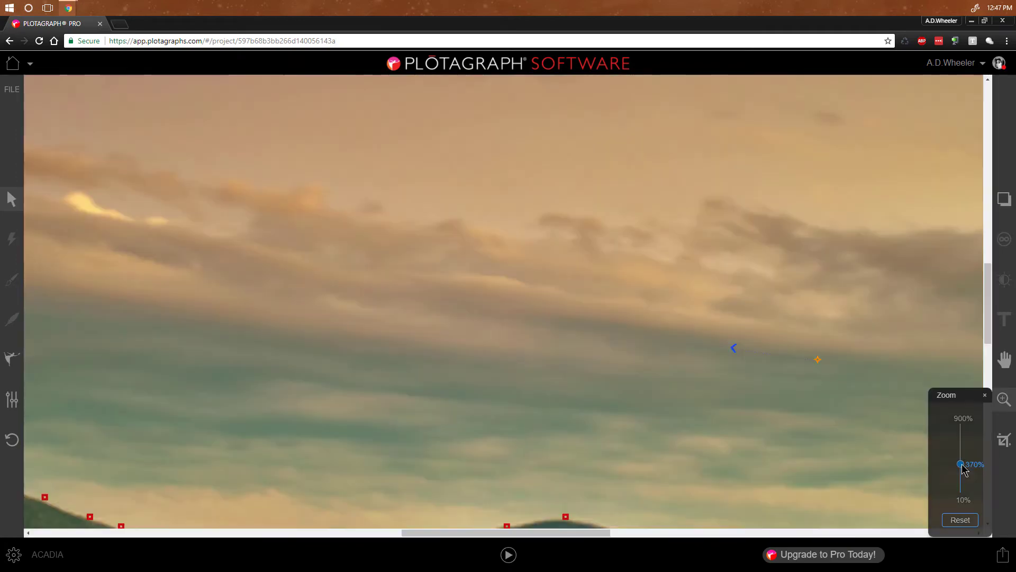
pyautogui.click(1004, 360)
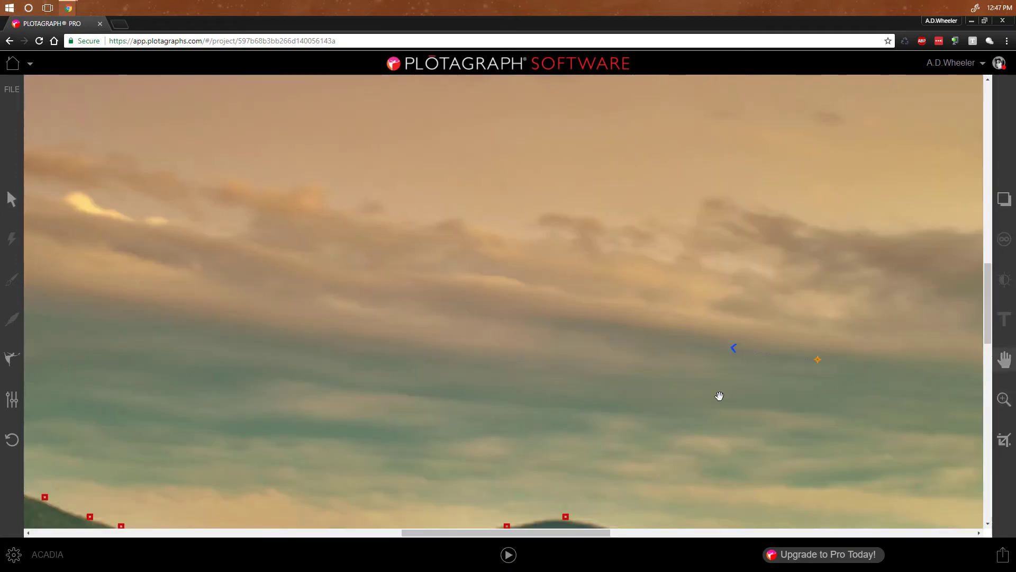
pyautogui.moveTo(309, 493); pyautogui.dragTo(846, 308)
pyautogui.moveTo(696, 361); pyautogui.dragTo(731, 322)
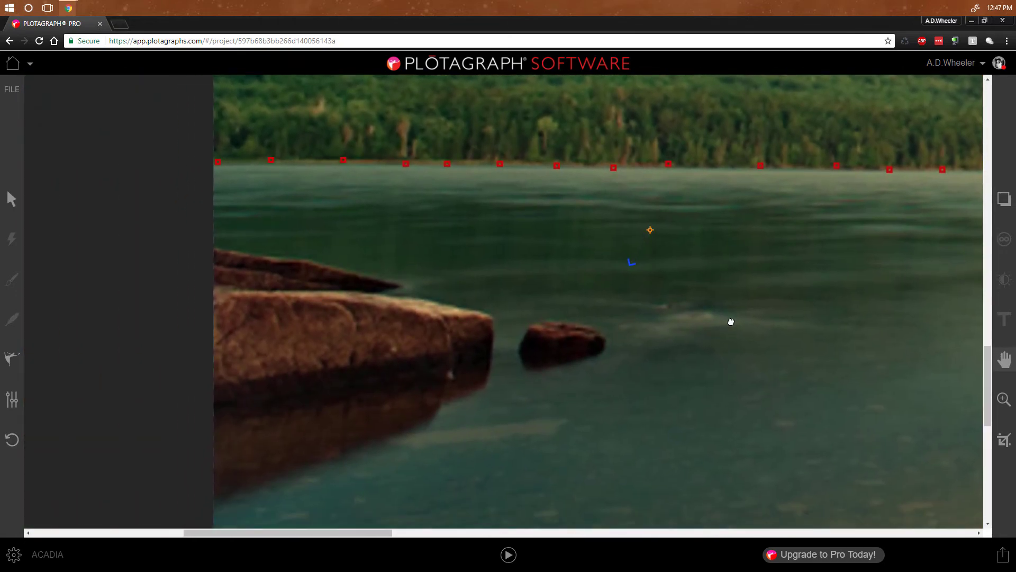
# Switch to anchor points and trace the large rock's lower shadow and right end
pyautogui.click(7, 359)
pyautogui.click(73, 411)
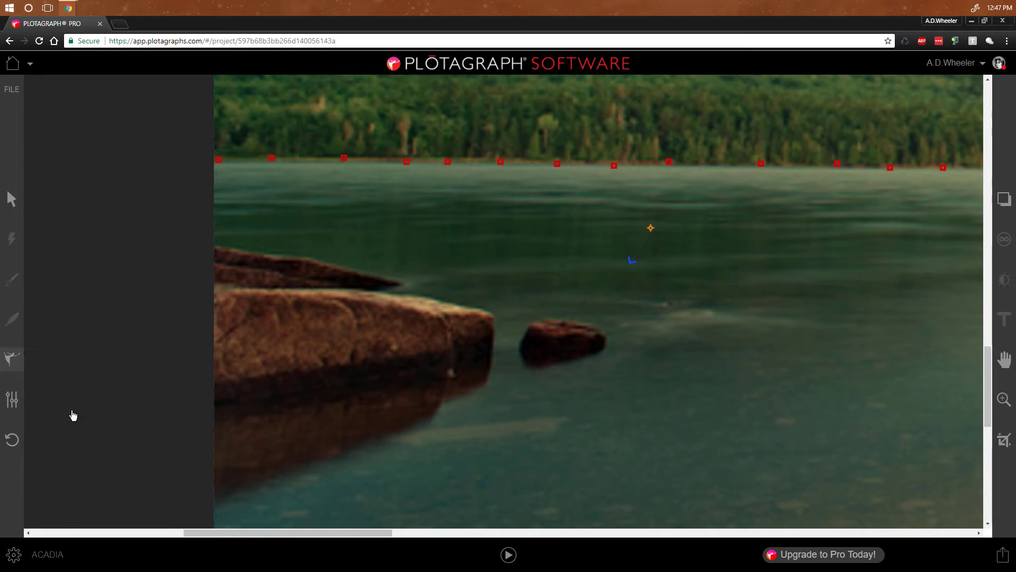
pyautogui.click(222, 502)
pyautogui.click(216, 405)
pyautogui.click(248, 399)
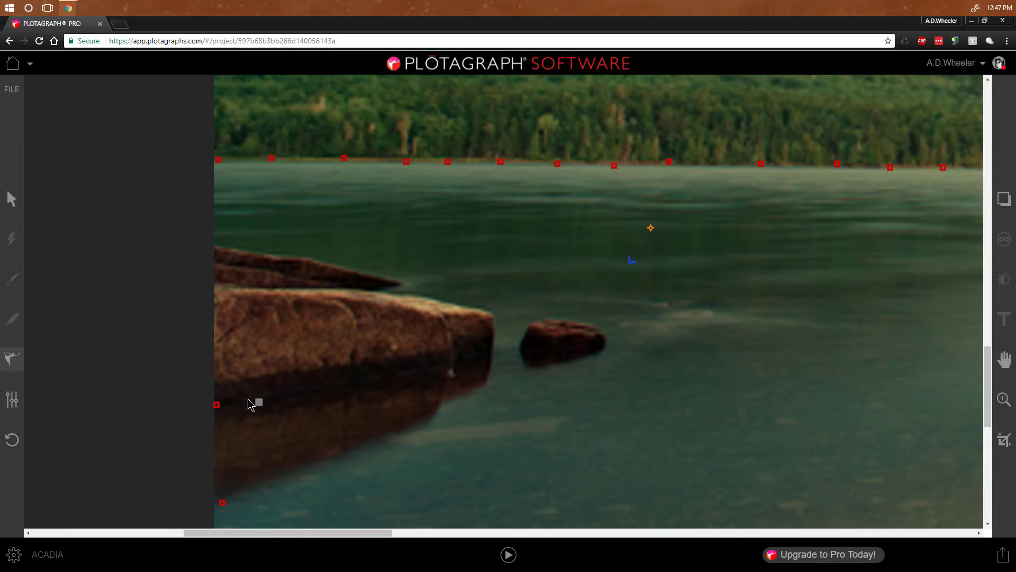
pyautogui.click(284, 393)
pyautogui.click(321, 385)
pyautogui.click(356, 377)
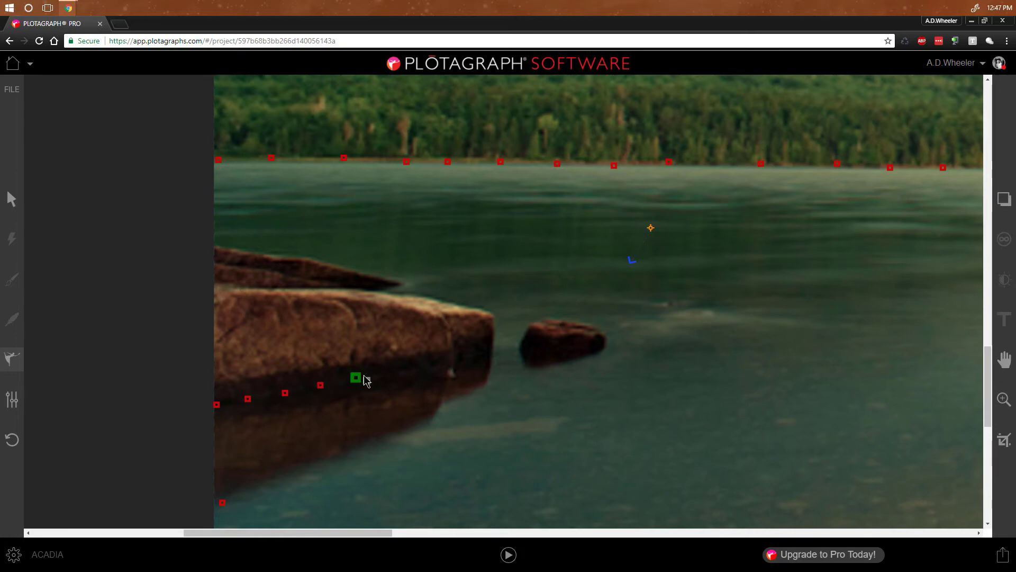
pyautogui.click(399, 376)
pyautogui.click(440, 370)
pyautogui.click(454, 365)
pyautogui.click(458, 356)
pyautogui.click(469, 357)
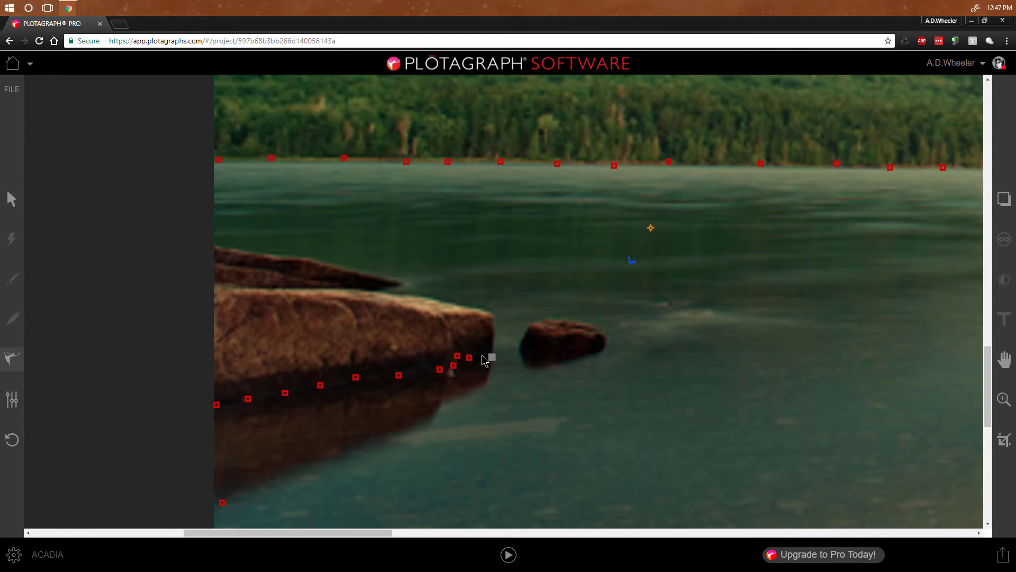
pyautogui.click(483, 356)
pyautogui.click(493, 354)
pyautogui.click(492, 330)
# Continue anchoring along the large rock's top edge and tip back to the left side
pyautogui.click(490, 319)
pyautogui.click(485, 308)
pyautogui.click(469, 305)
pyautogui.click(443, 298)
pyautogui.click(426, 297)
pyautogui.click(389, 291)
pyautogui.click(403, 286)
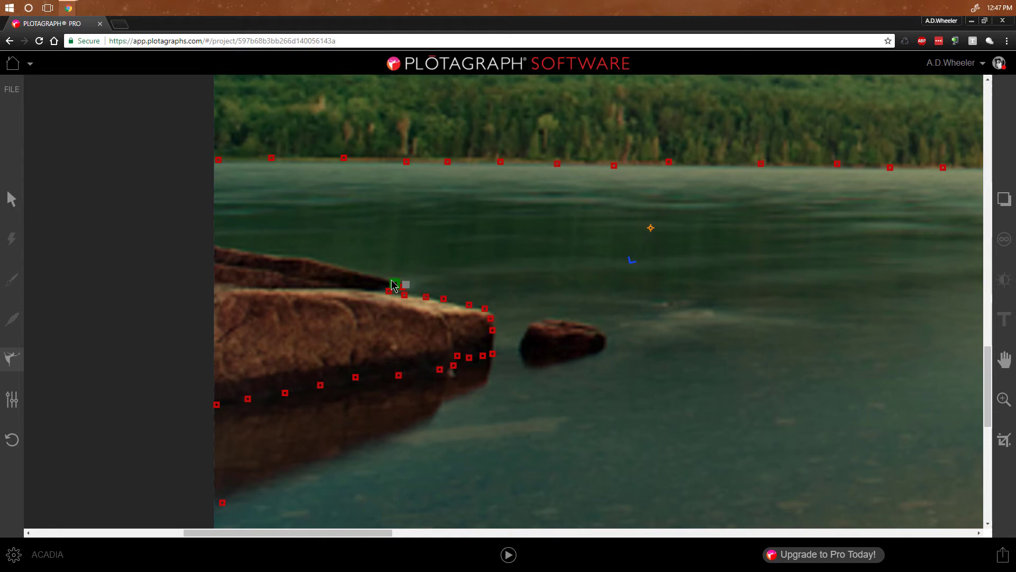
pyautogui.click(395, 283)
pyautogui.click(362, 273)
pyautogui.click(340, 265)
pyautogui.click(315, 261)
pyautogui.click(295, 260)
pyautogui.click(273, 255)
pyautogui.click(246, 252)
pyautogui.click(232, 248)
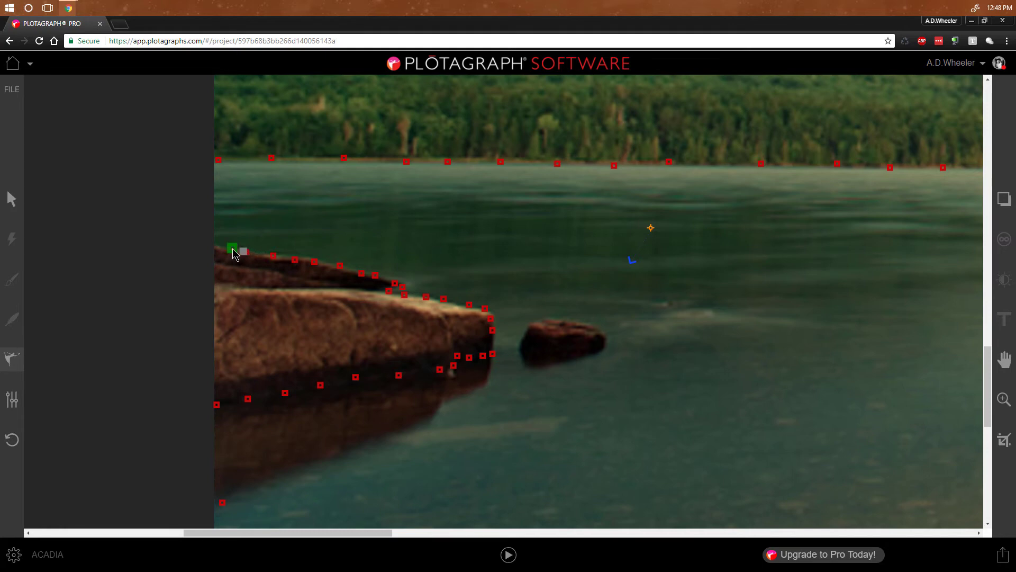
pyautogui.click(220, 246)
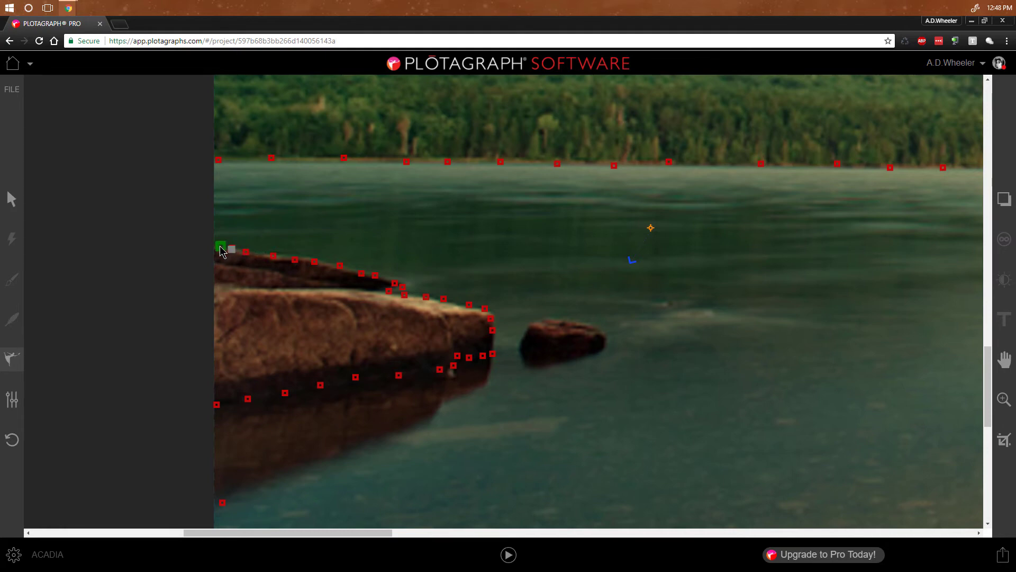
# Outline the small rock beside it with a closed ring of anchor points
pyautogui.click(517, 348)
pyautogui.click(531, 347)
pyautogui.click(550, 349)
pyautogui.click(565, 346)
pyautogui.click(587, 346)
pyautogui.click(607, 343)
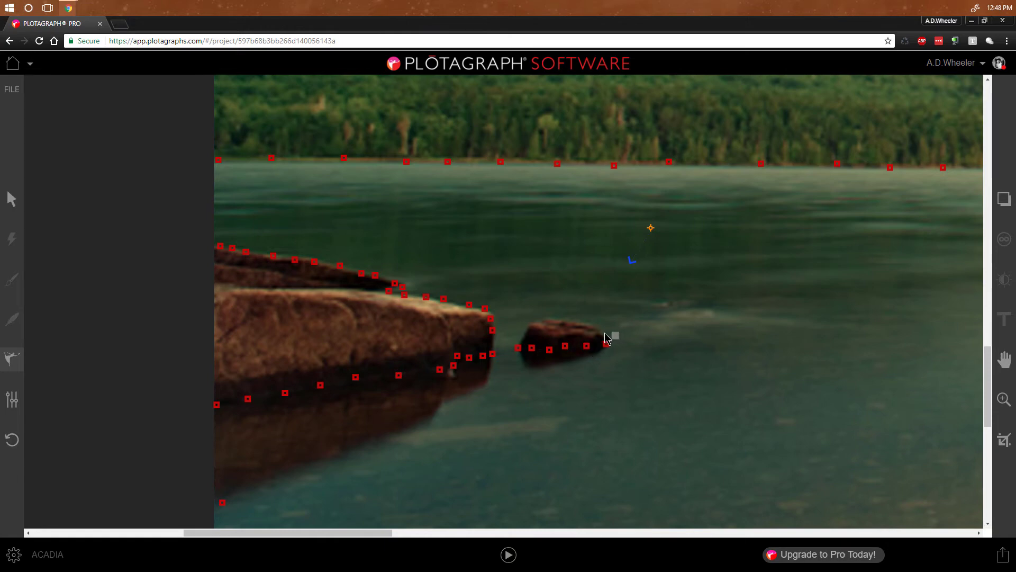
pyautogui.click(605, 332)
pyautogui.click(588, 326)
pyautogui.click(575, 323)
pyautogui.click(561, 322)
pyautogui.click(548, 319)
pyautogui.click(532, 324)
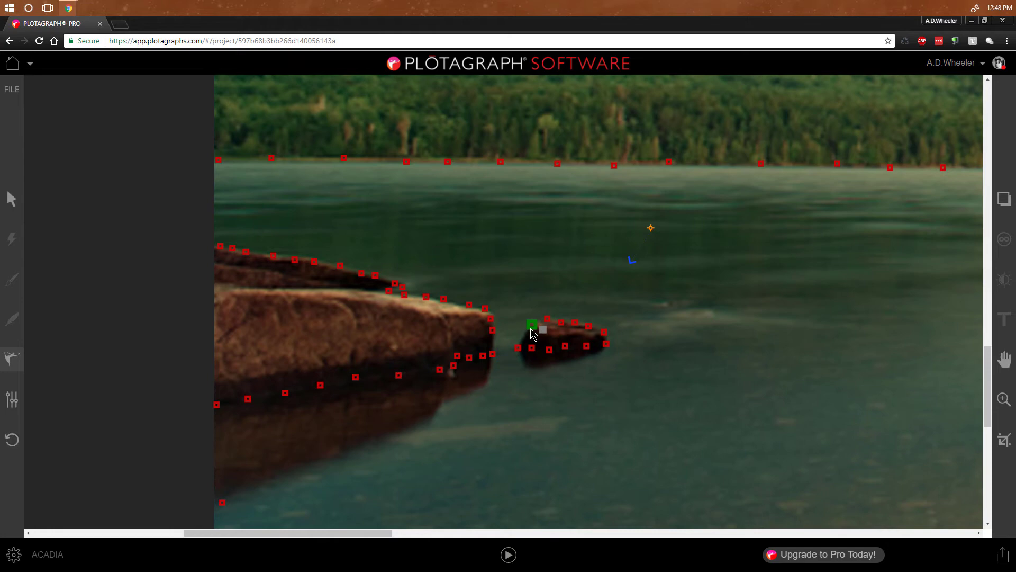
pyautogui.click(525, 334)
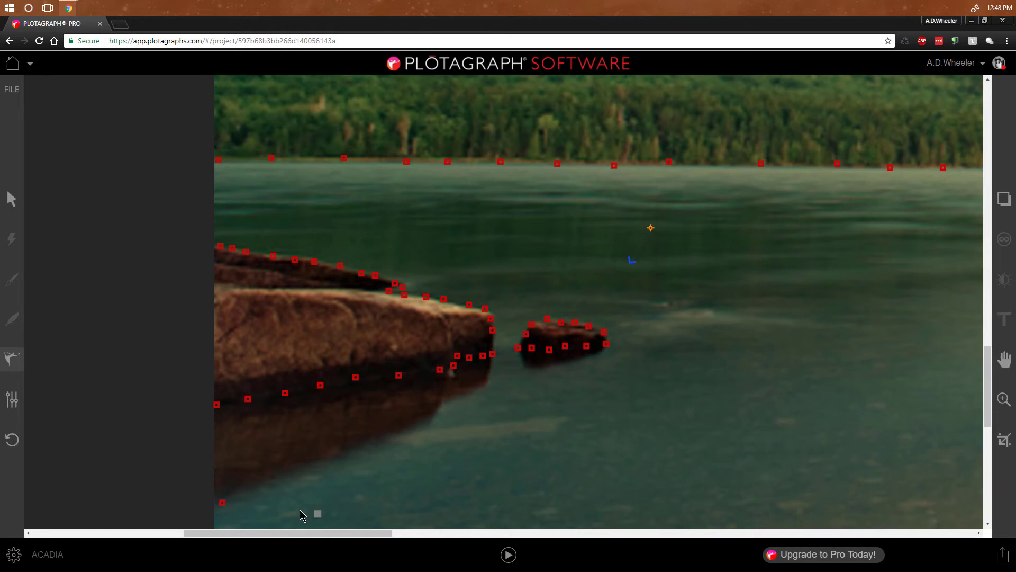
# Delete the stray anchor below the shore with Delete Points and reset the zoom to full view
pyautogui.click(11, 357)
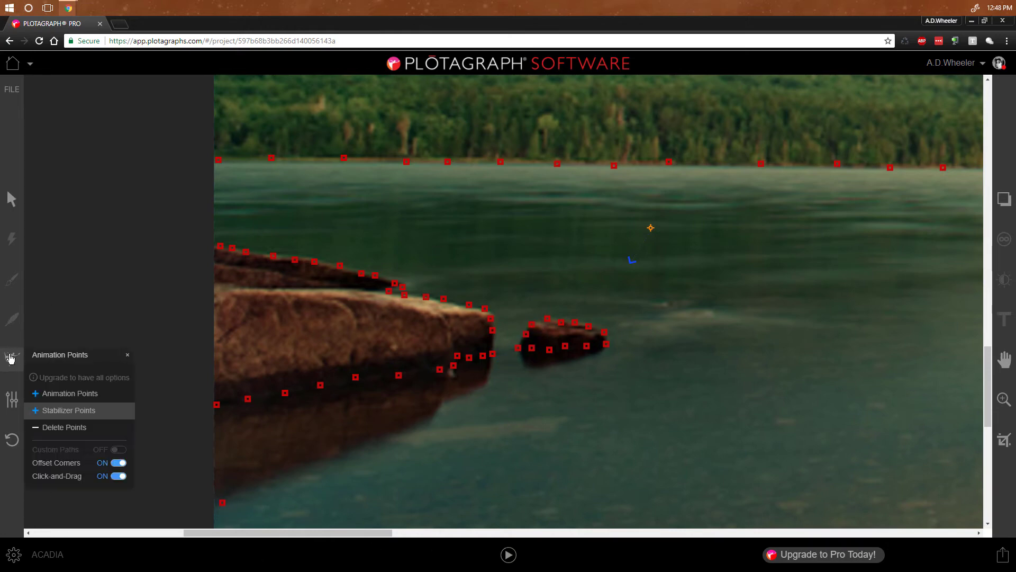
pyautogui.click(76, 431)
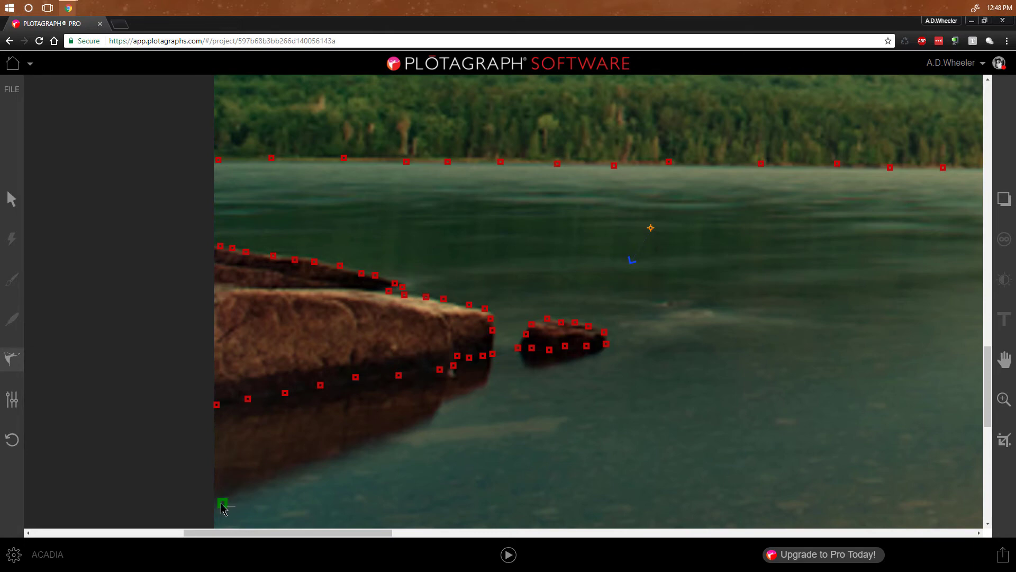
pyautogui.click(222, 503)
pyautogui.click(1004, 404)
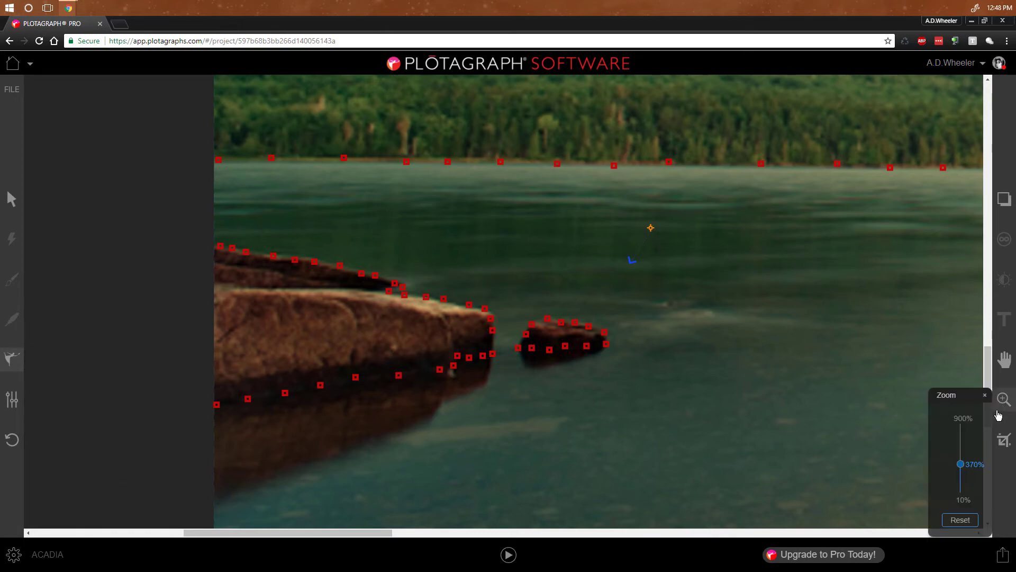
pyautogui.click(960, 521)
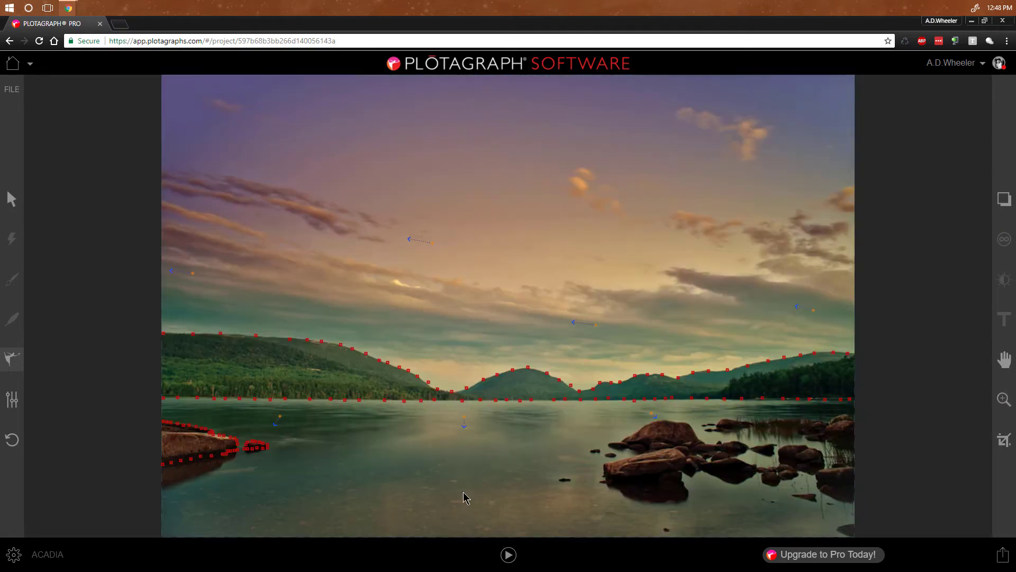
pyautogui.click(509, 555)
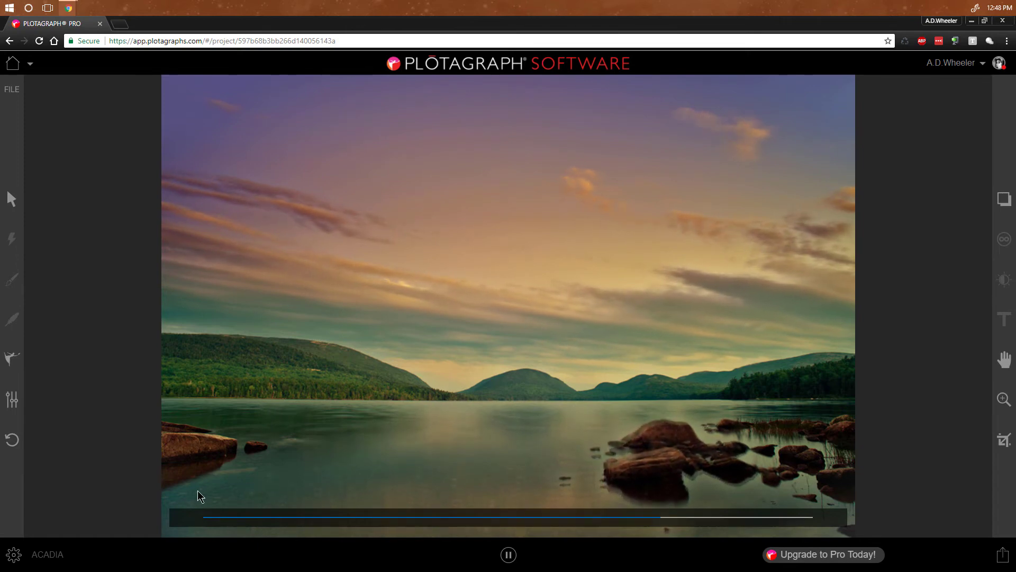
# Stop the preview and scatter about eight short motion arrows across the lake water with Animation Points
pyautogui.click(509, 554)
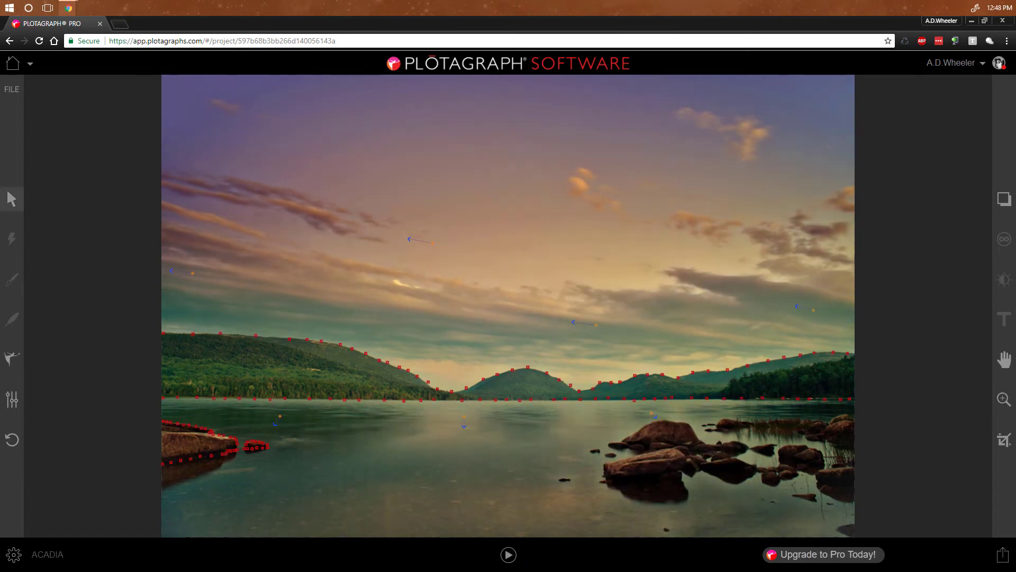
pyautogui.click(10, 358)
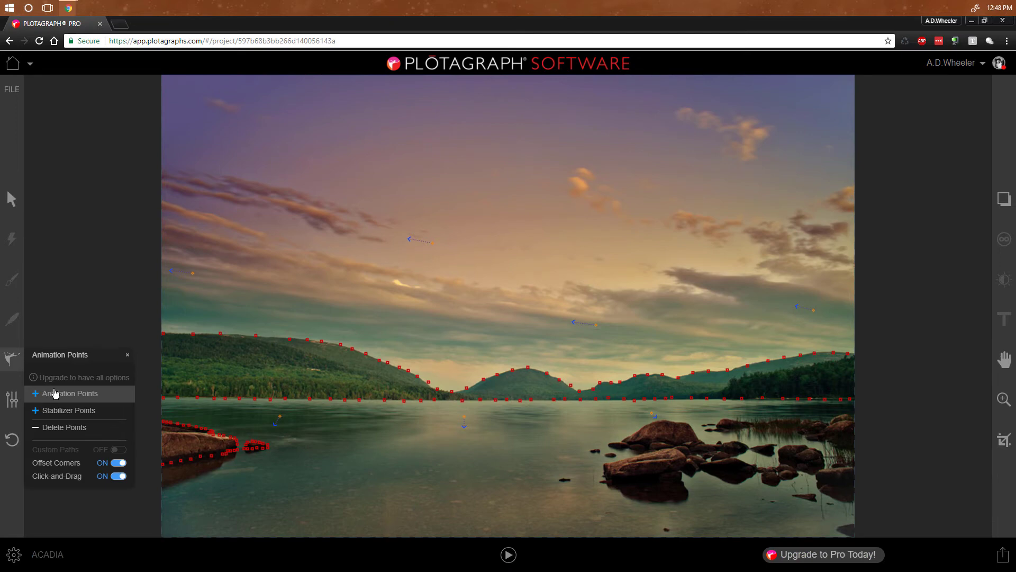
pyautogui.click(55, 394)
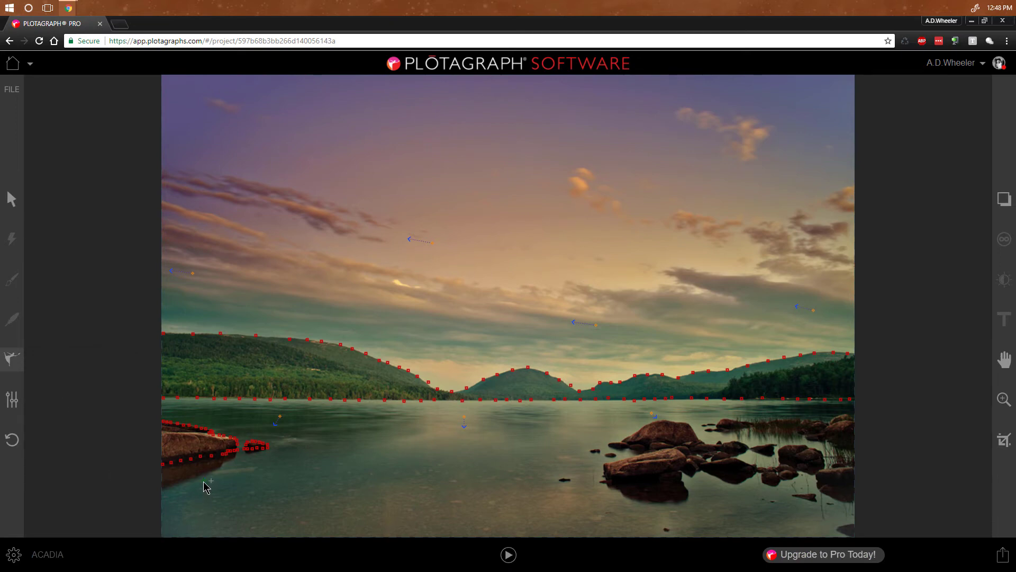
pyautogui.moveTo(196, 492); pyautogui.dragTo(192, 495)
pyautogui.moveTo(224, 413); pyautogui.dragTo(215, 417)
pyautogui.moveTo(468, 477); pyautogui.dragTo(467, 496)
pyautogui.moveTo(753, 517); pyautogui.dragTo(761, 521)
pyautogui.click(377, 418)
pyautogui.moveTo(362, 472); pyautogui.dragTo(356, 489)
pyautogui.moveTo(559, 414); pyautogui.dragTo(565, 426)
pyautogui.moveTo(629, 507); pyautogui.dragTo(641, 515)
# Zoom to 330% and drag anchor chains along the big rock's waterline, top edge and small stones
pyautogui.click(995, 405)
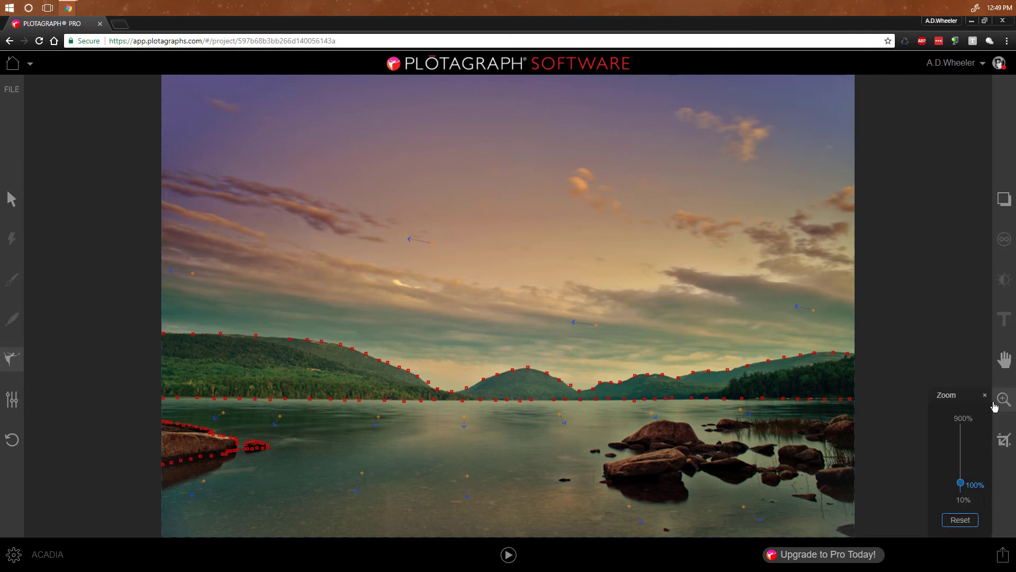
pyautogui.click(962, 469)
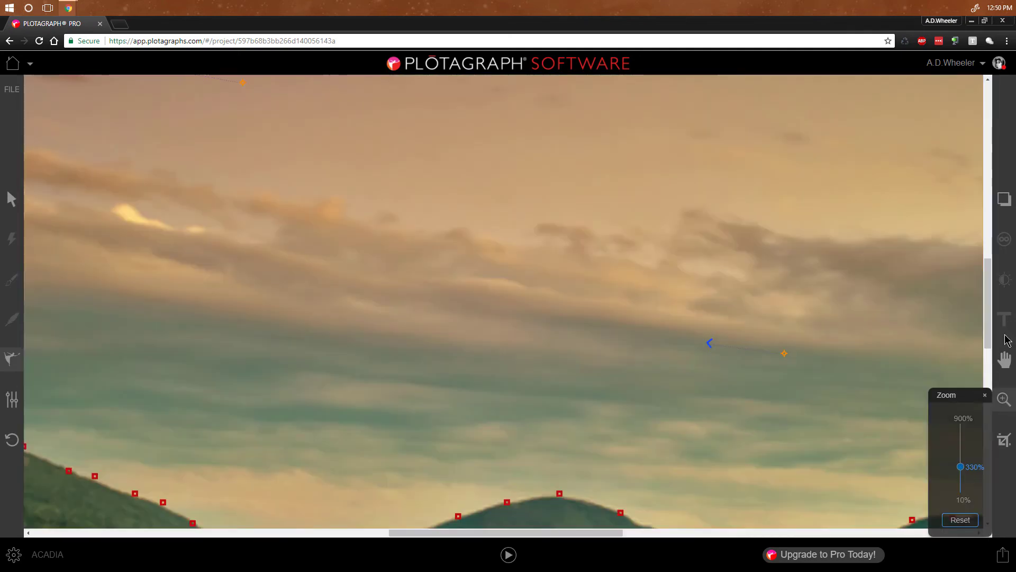
pyautogui.click(1005, 361)
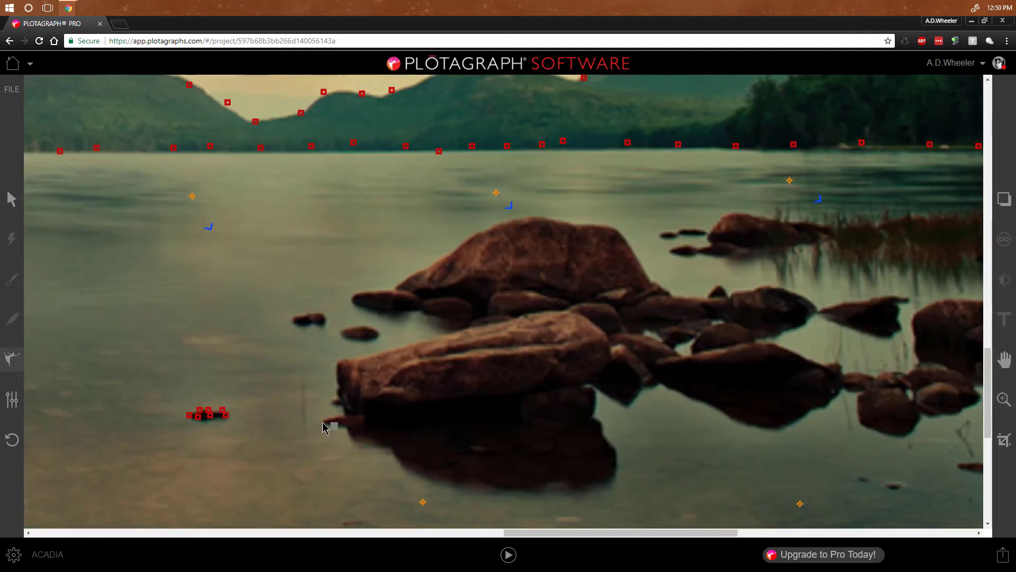
pyautogui.moveTo(324, 426)
pyautogui.mouseDown()
pyautogui.moveTo(377, 408)
pyautogui.moveTo(527, 414)
pyautogui.moveTo(592, 402)
pyautogui.moveTo(682, 364)
pyautogui.moveTo(806, 395)
pyautogui.moveTo(846, 386)
pyautogui.moveTo(864, 414)
pyautogui.moveTo(917, 422)
pyautogui.moveTo(975, 396)
pyautogui.mouseUp()
pyautogui.moveTo(388, 287)
pyautogui.mouseDown()
pyautogui.moveTo(526, 219)
pyautogui.moveTo(645, 271)
pyautogui.moveTo(354, 305)
pyautogui.mouseUp()
pyautogui.moveTo(298, 315); pyautogui.dragTo(327, 322)
pyautogui.moveTo(341, 329); pyautogui.dragTo(376, 337)
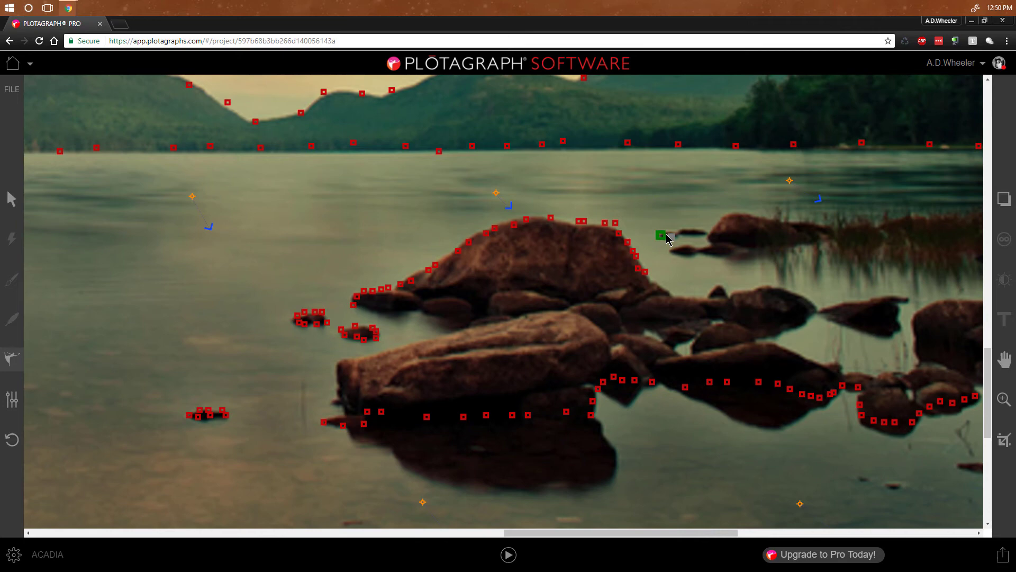
# Add anchor chains along the right-hand rocks and reeds, then reset the zoom to full view
pyautogui.moveTo(661, 234); pyautogui.dragTo(865, 247)
pyautogui.moveTo(734, 216); pyautogui.dragTo(977, 211)
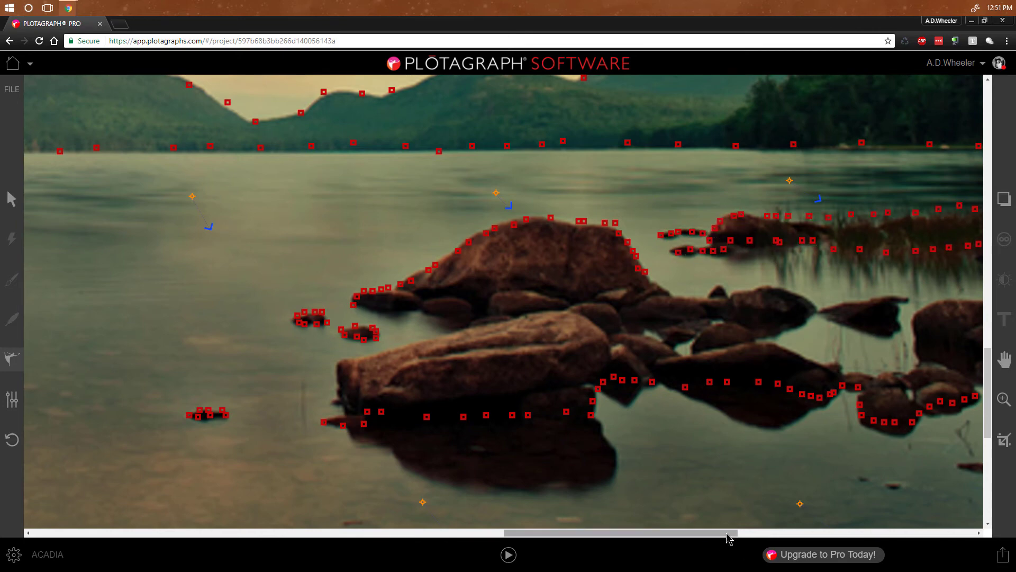
pyautogui.moveTo(729, 537); pyautogui.dragTo(843, 534)
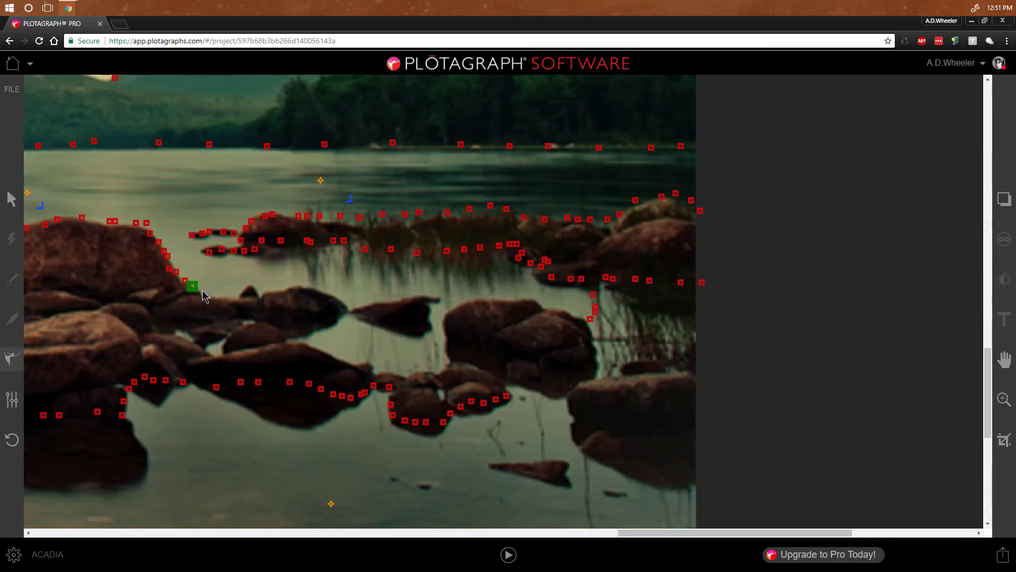
pyautogui.moveTo(204, 297); pyautogui.dragTo(351, 302)
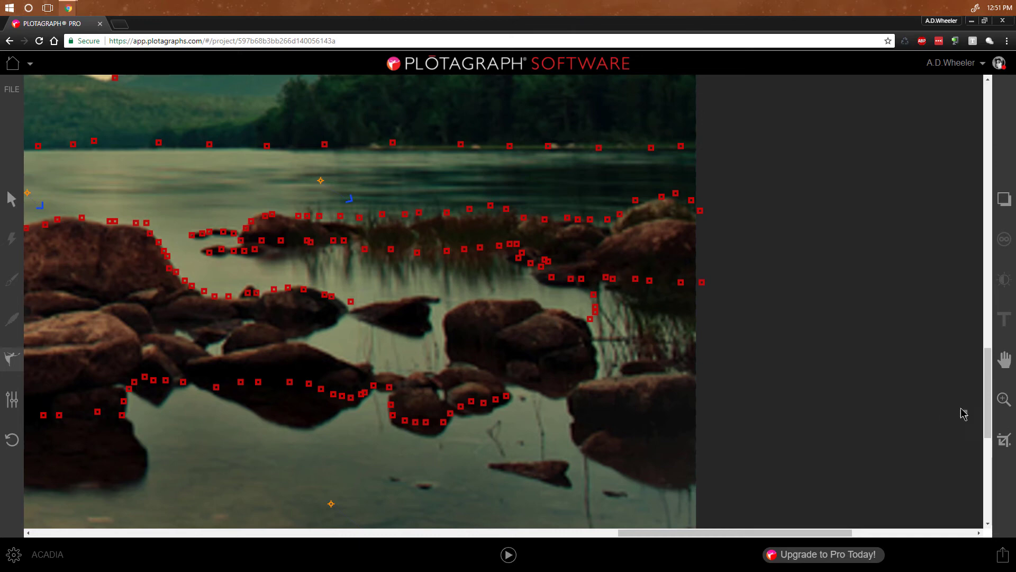
pyautogui.click(1005, 399)
pyautogui.click(965, 521)
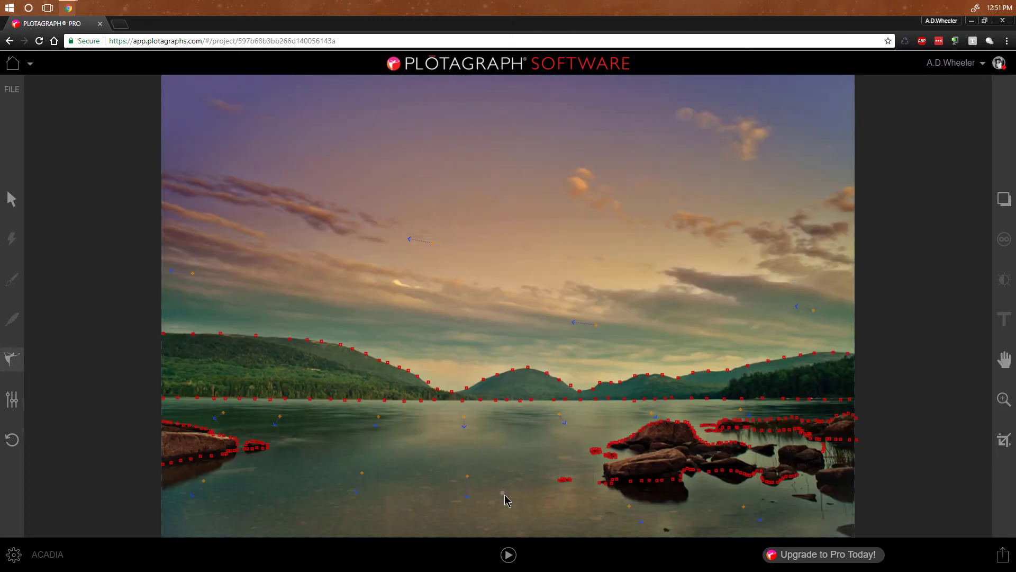
# Replay the ACADIA preview, stop it, and bring up the Animation Points options panel
pyautogui.click(507, 556)
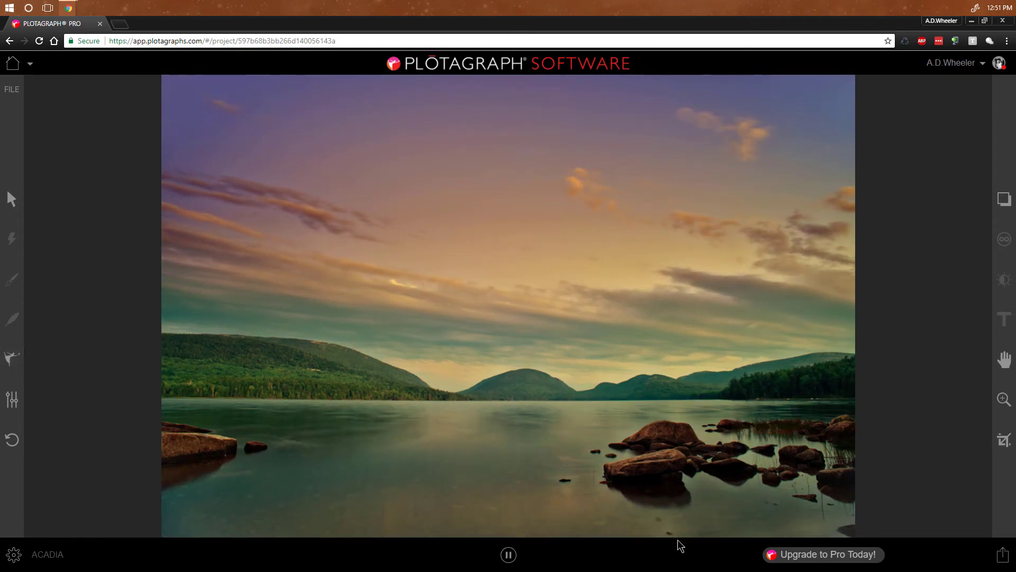
pyautogui.moveTo(668, 536)
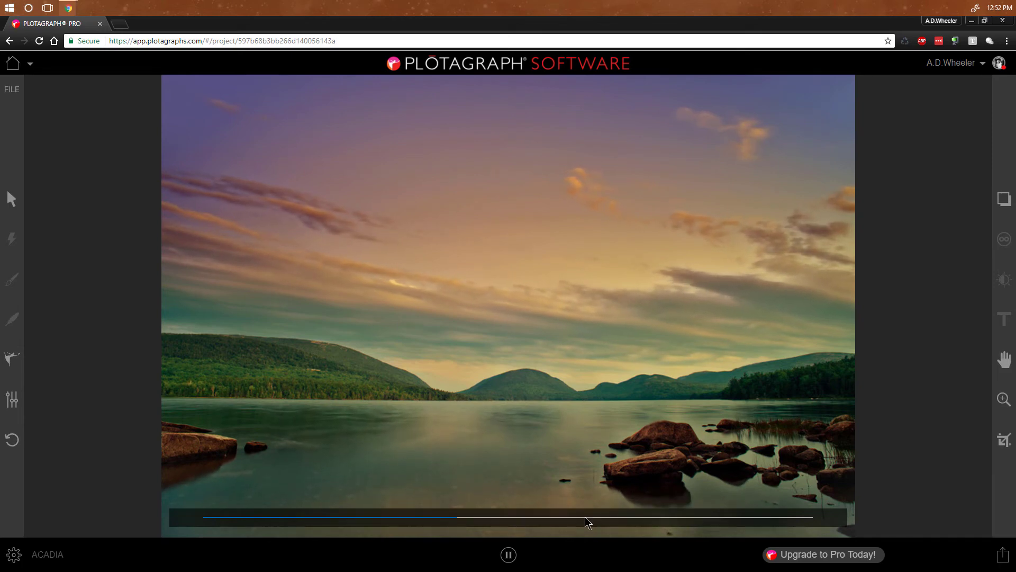
pyautogui.click(512, 556)
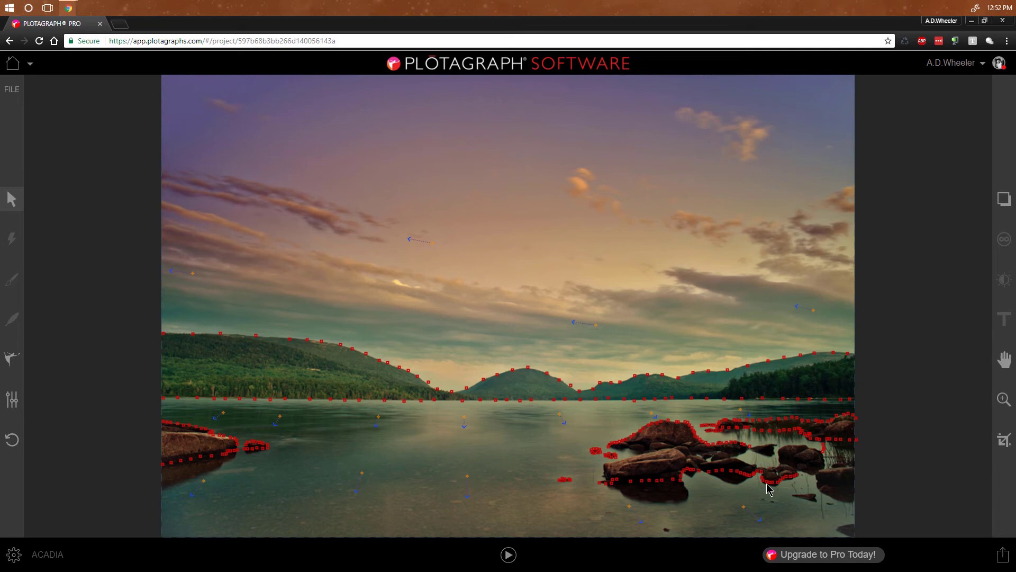
pyautogui.click(13, 366)
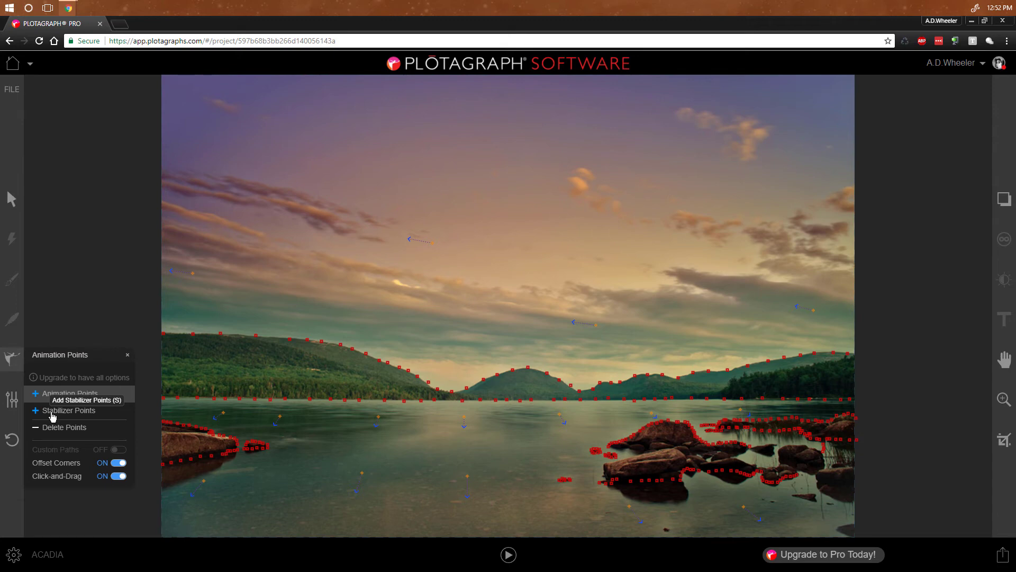
# Place stabilizer points on the bottom-right rocks and image edge, then start the preview
pyautogui.click(56, 416)
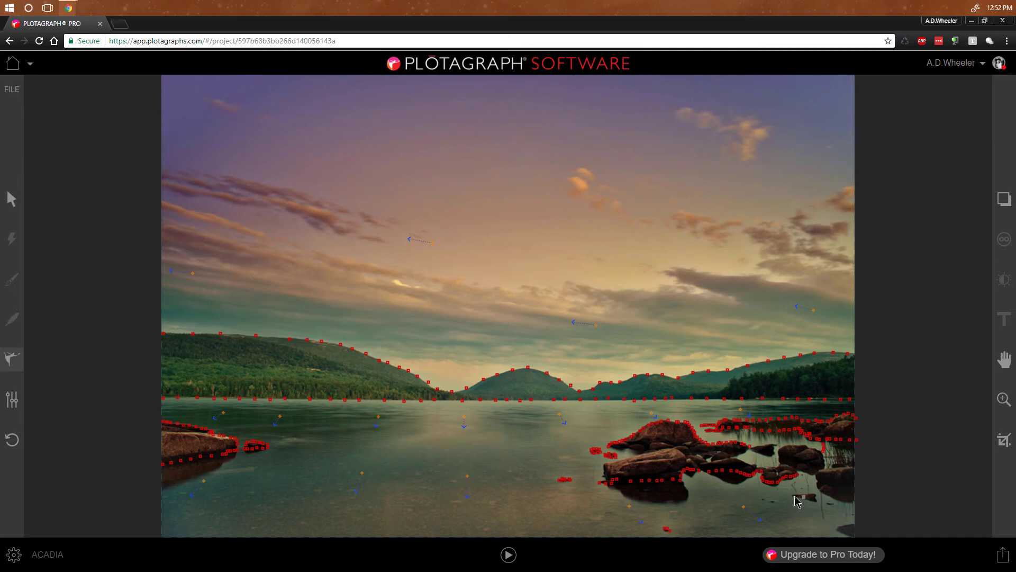
pyautogui.moveTo(794, 496); pyautogui.dragTo(803, 496)
pyautogui.moveTo(850, 527)
pyautogui.mouseDown()
pyautogui.moveTo(839, 533)
pyautogui.moveTo(853, 532)
pyautogui.mouseUp()
pyautogui.moveTo(821, 483); pyautogui.dragTo(854, 486)
pyautogui.click(503, 555)
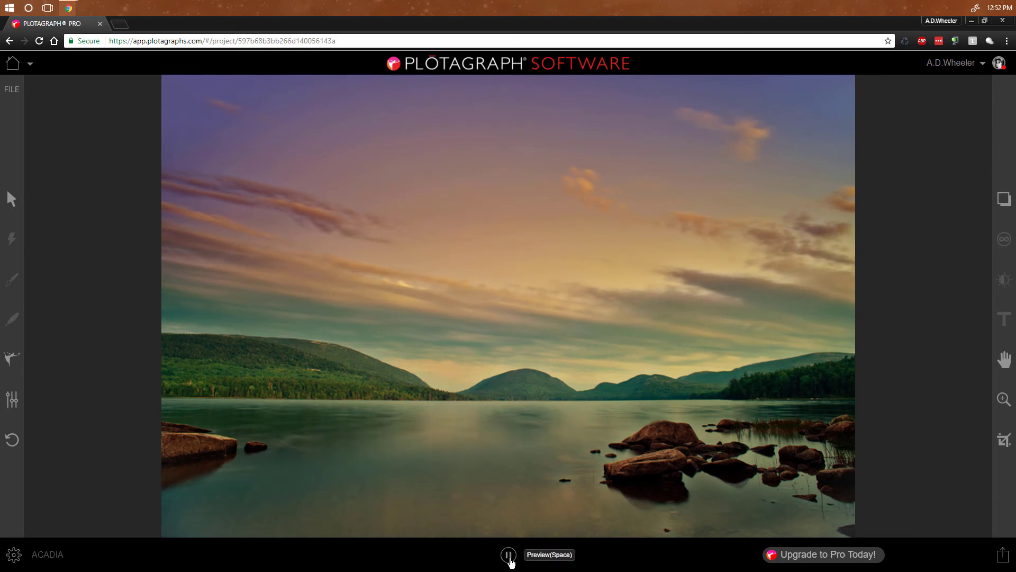
# Draw a leftward motion arrow in the upper sky and check the cloud drift in a replay
pyautogui.click(508, 555)
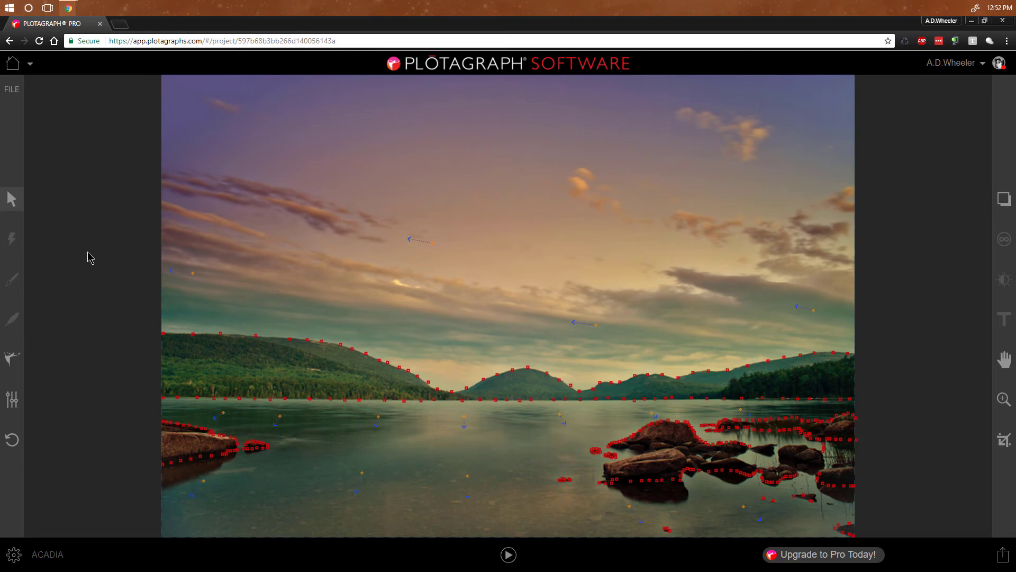
pyautogui.click(14, 358)
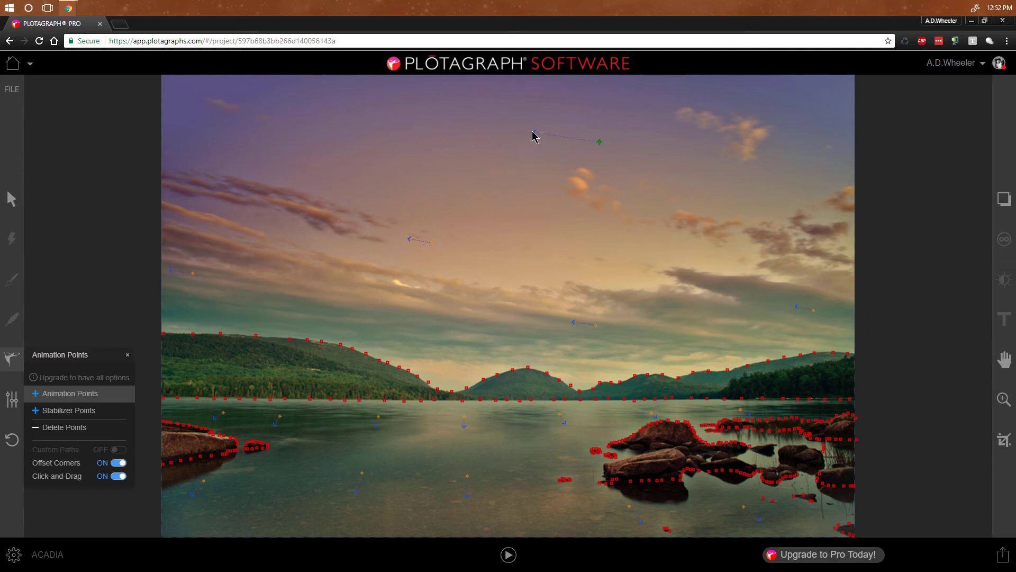
pyautogui.moveTo(541, 138); pyautogui.dragTo(540, 133)
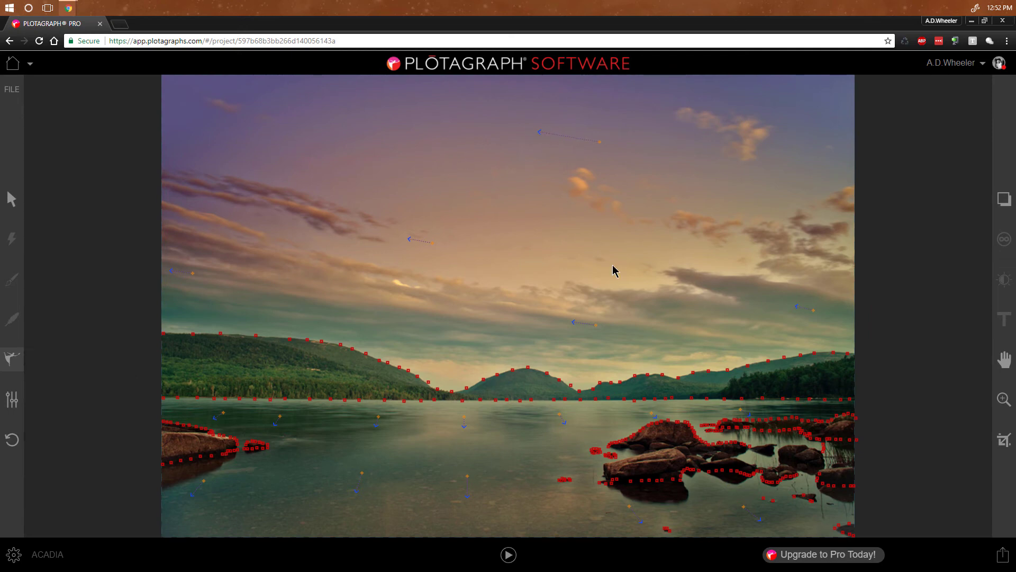
pyautogui.click(515, 559)
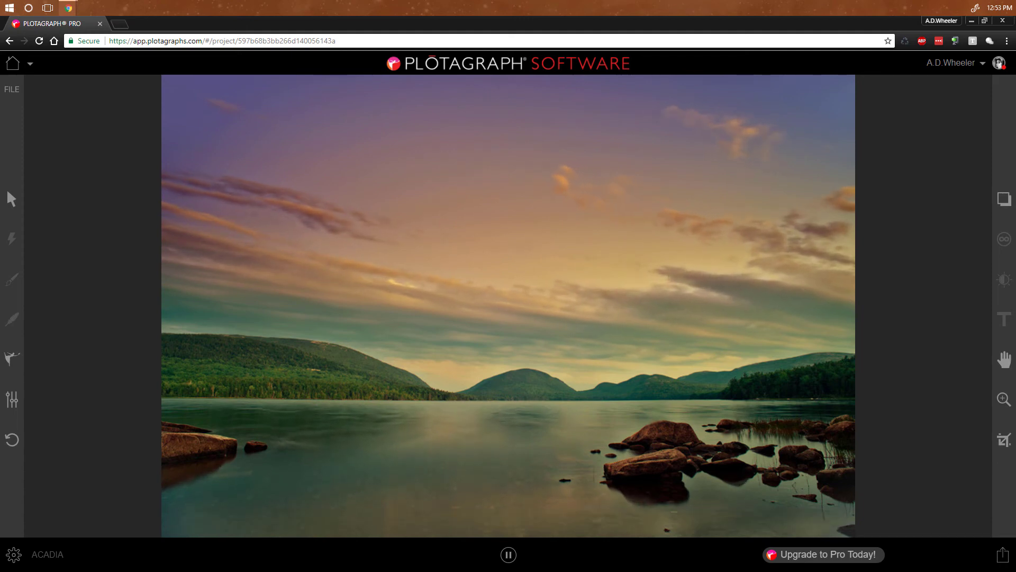
pyautogui.click(509, 554)
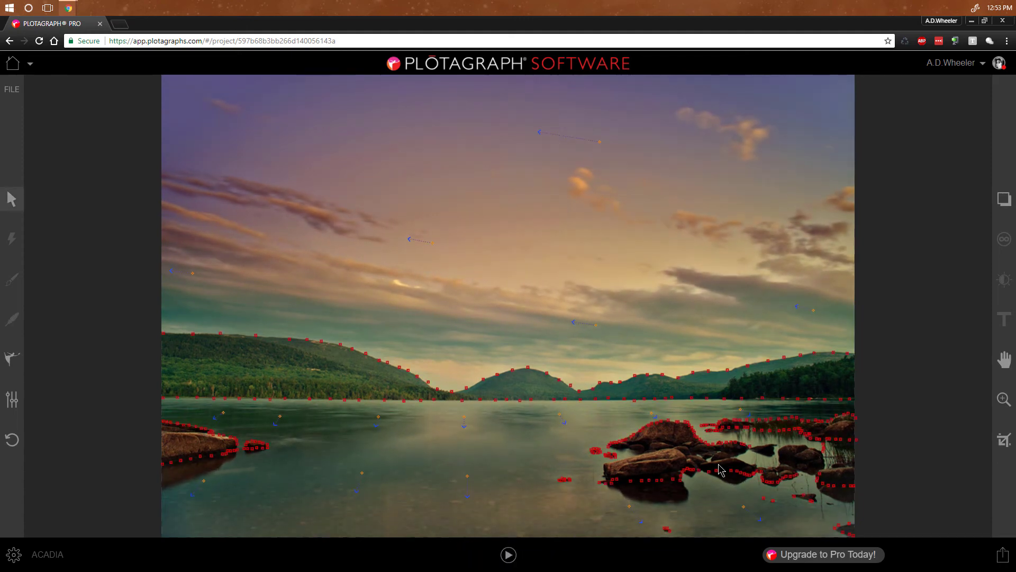
# Export a custom MP4 at 29.97 Fps with H264 codec and High quality
pyautogui.click(1003, 556)
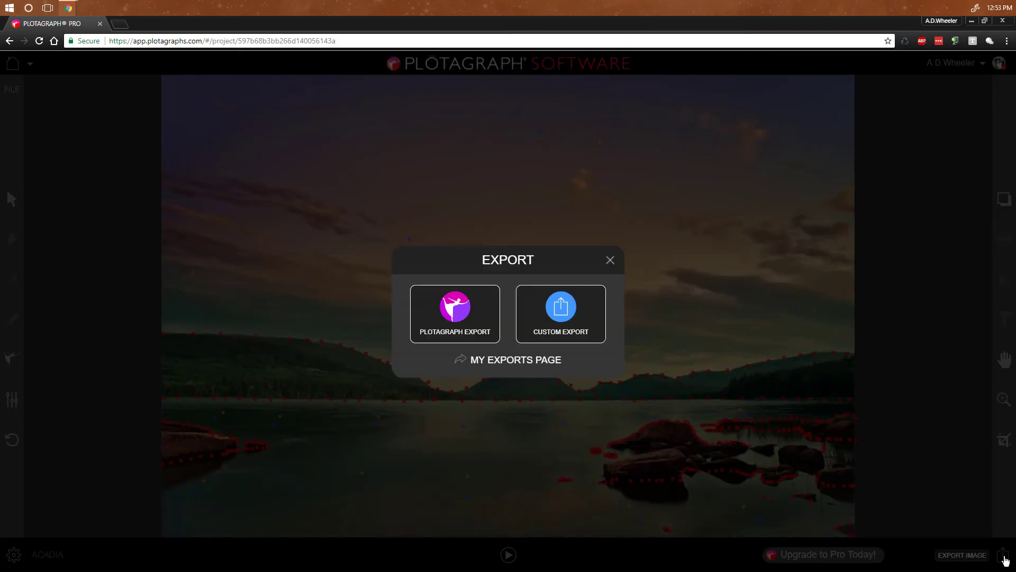
pyautogui.click(563, 314)
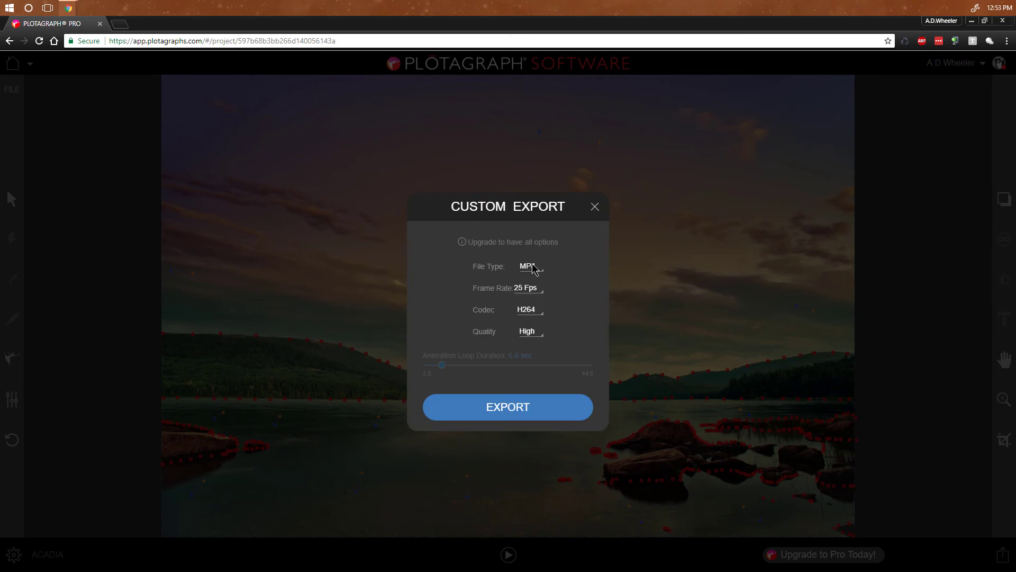
pyautogui.click(531, 290)
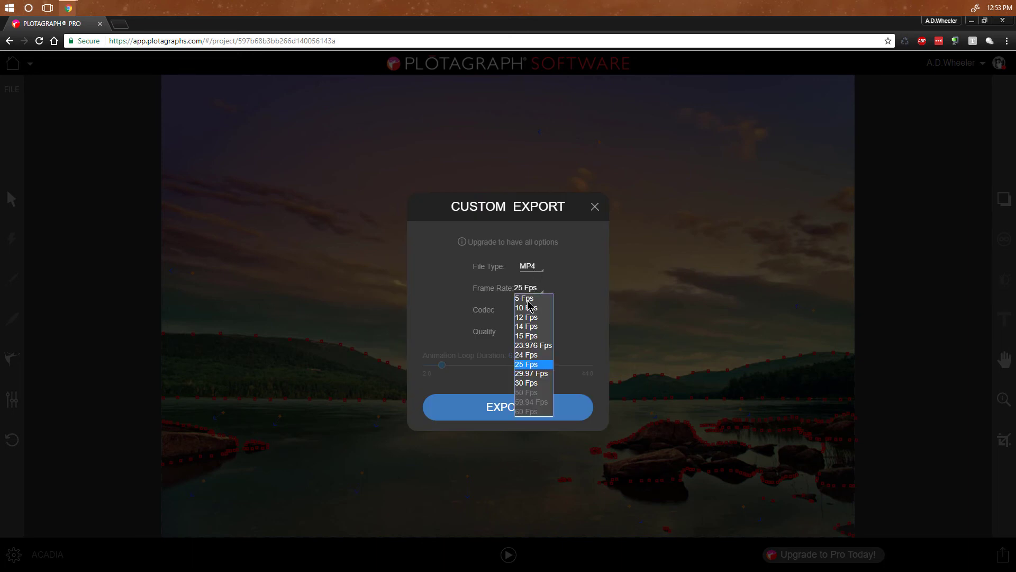
pyautogui.click(525, 377)
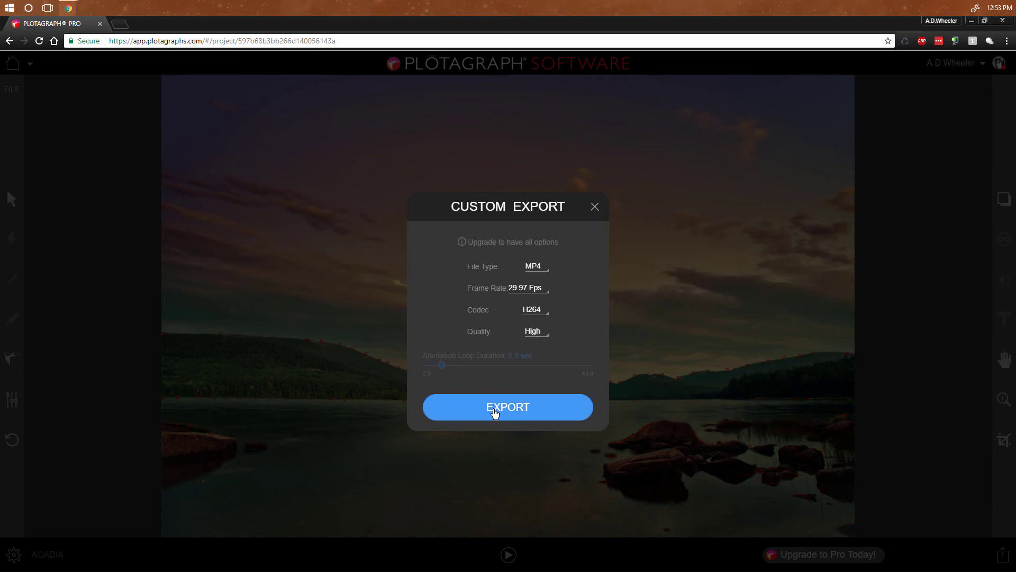
pyautogui.click(495, 410)
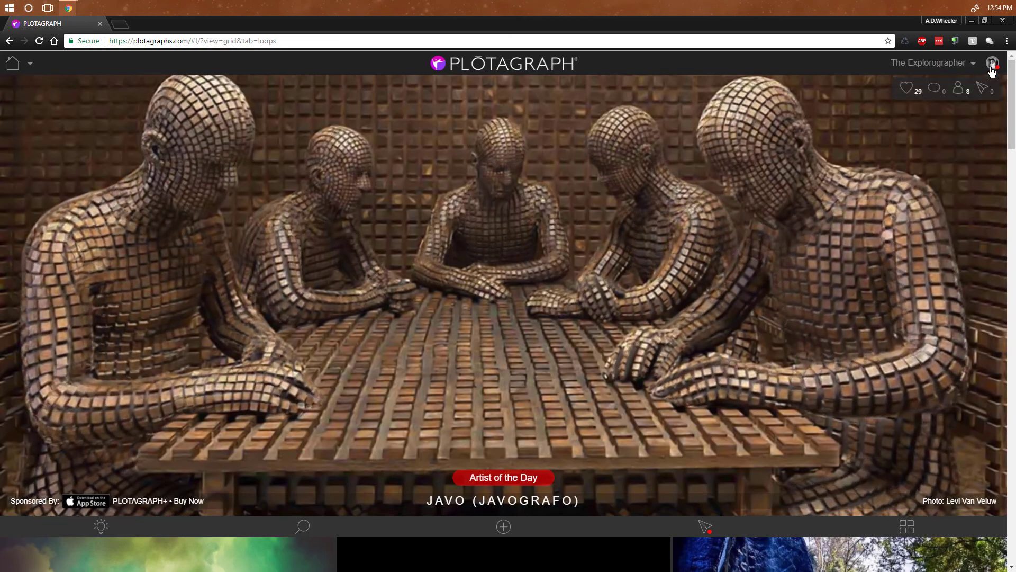
# Open the 'Your export is ready' notification to reach My Exports, showing the 32.5 MB ACADIA MP4
pyautogui.click(992, 72)
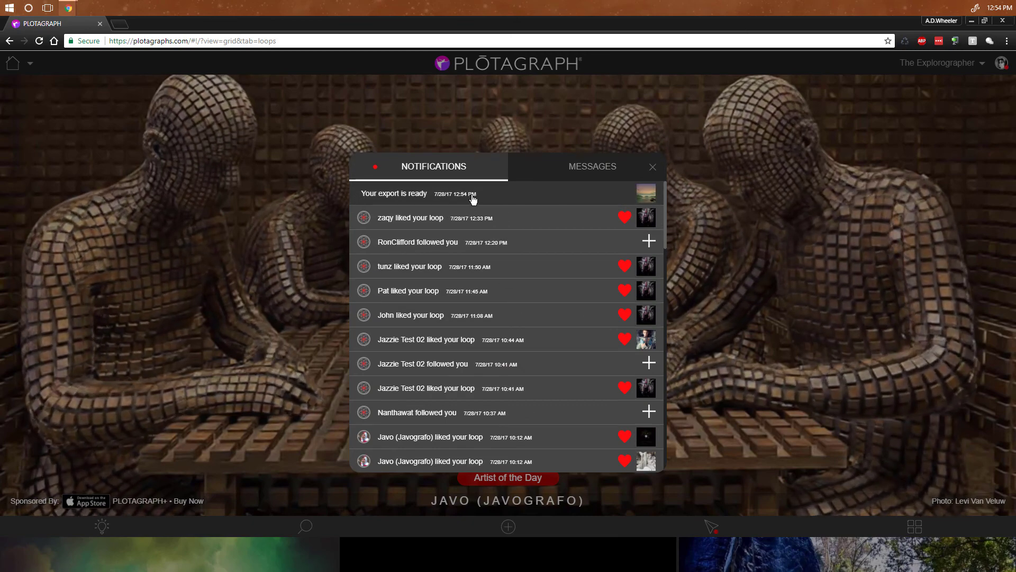
pyautogui.click(468, 208)
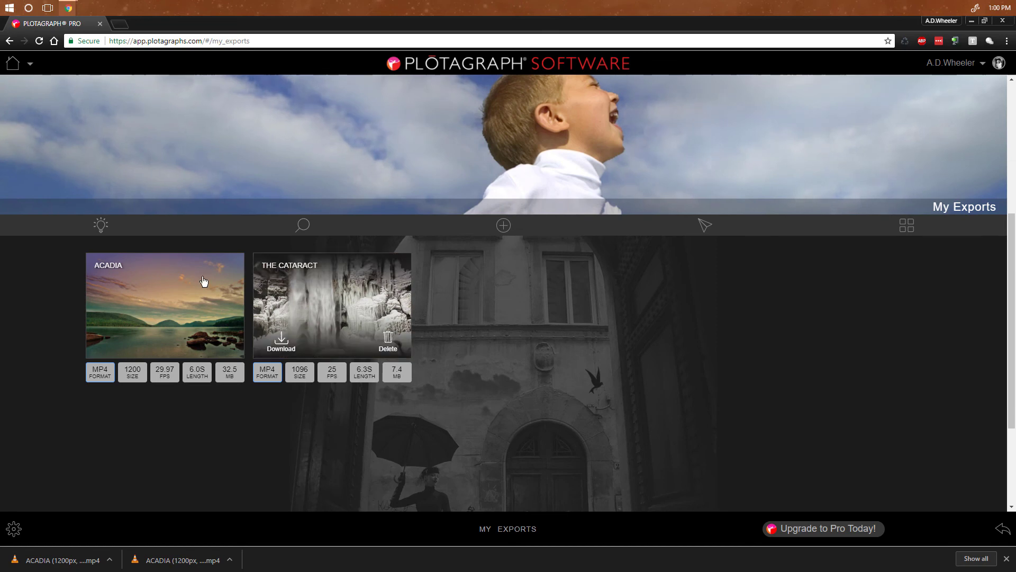
pyautogui.moveTo(152, 295)
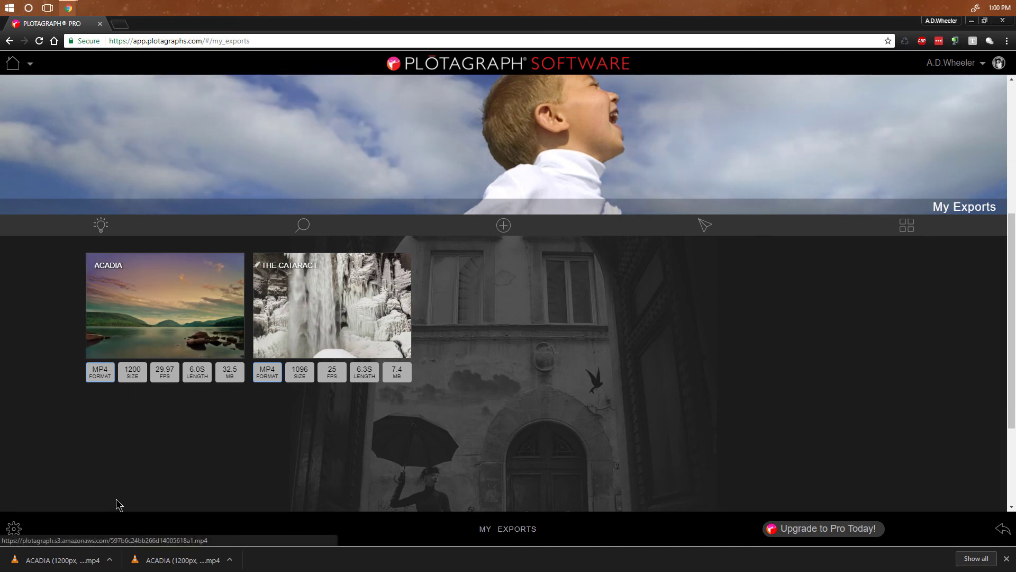
# Switch from My Exports to Plotagraph Social (Beta) via the home-icon app list
pyautogui.moveTo(109, 350)
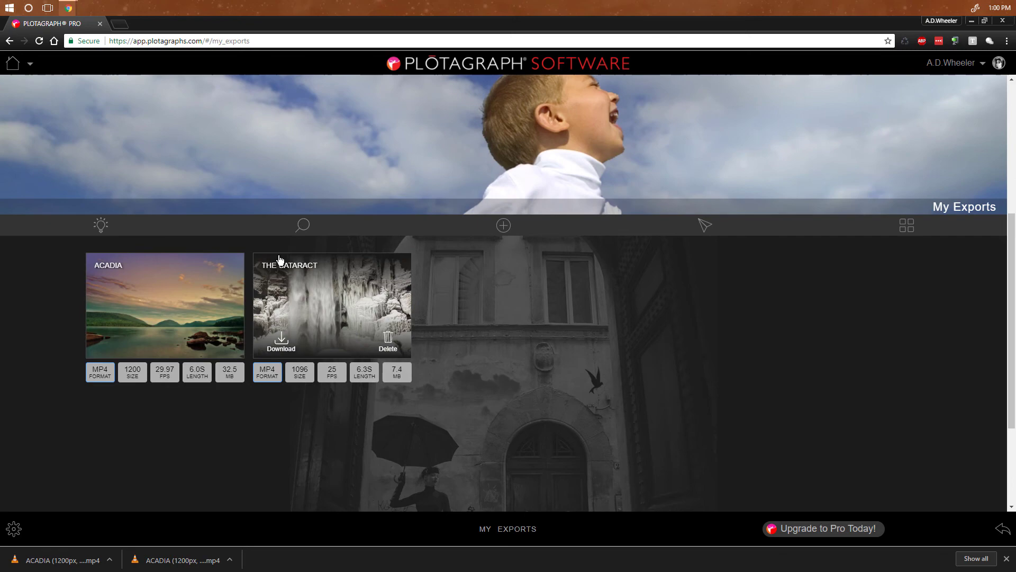
pyautogui.click(29, 66)
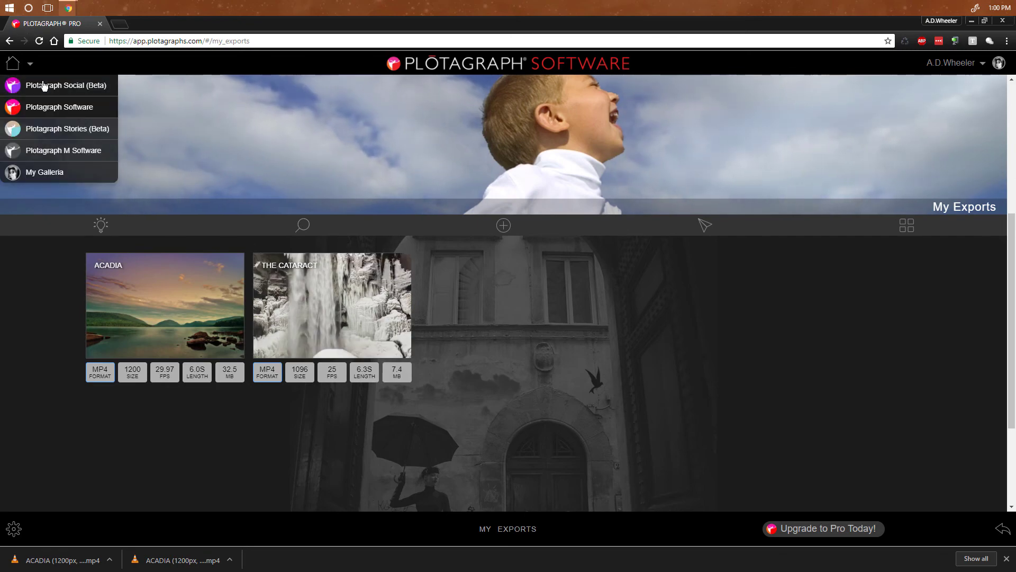
pyautogui.click(48, 86)
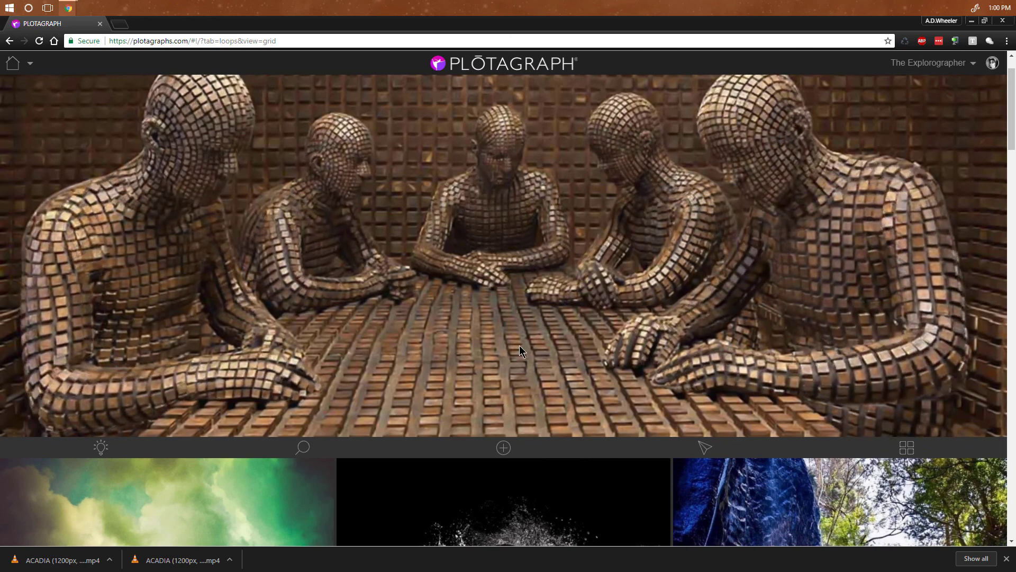
# Start a new loop upload by importing the ACADIA export from Plotagraph
pyautogui.click(504, 449)
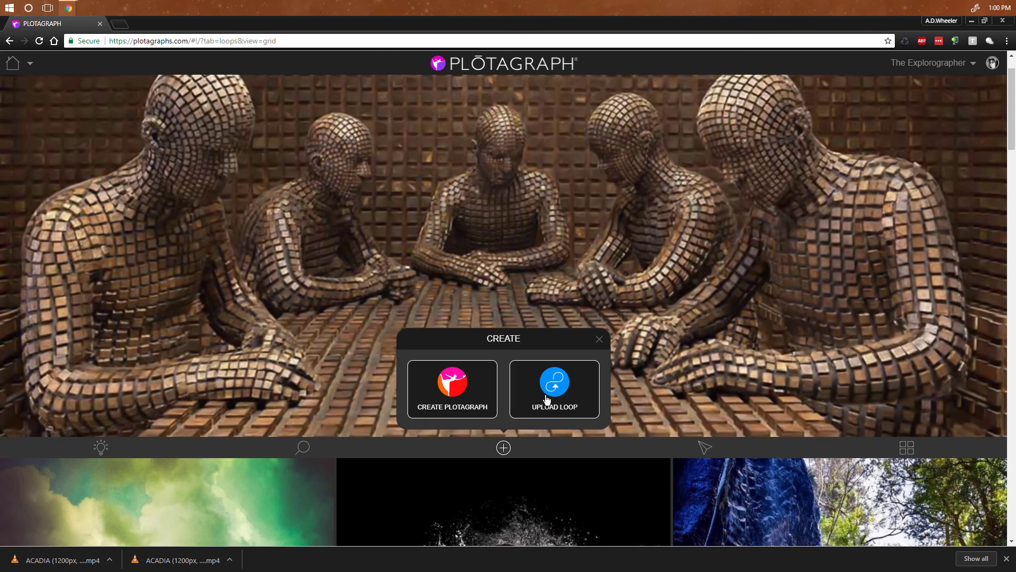
pyautogui.click(546, 399)
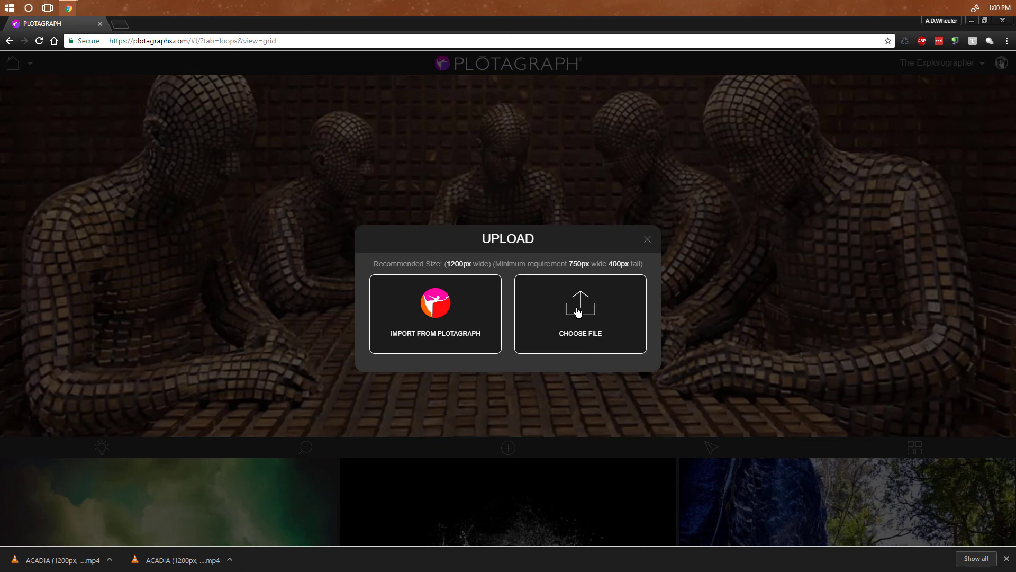
pyautogui.click(441, 307)
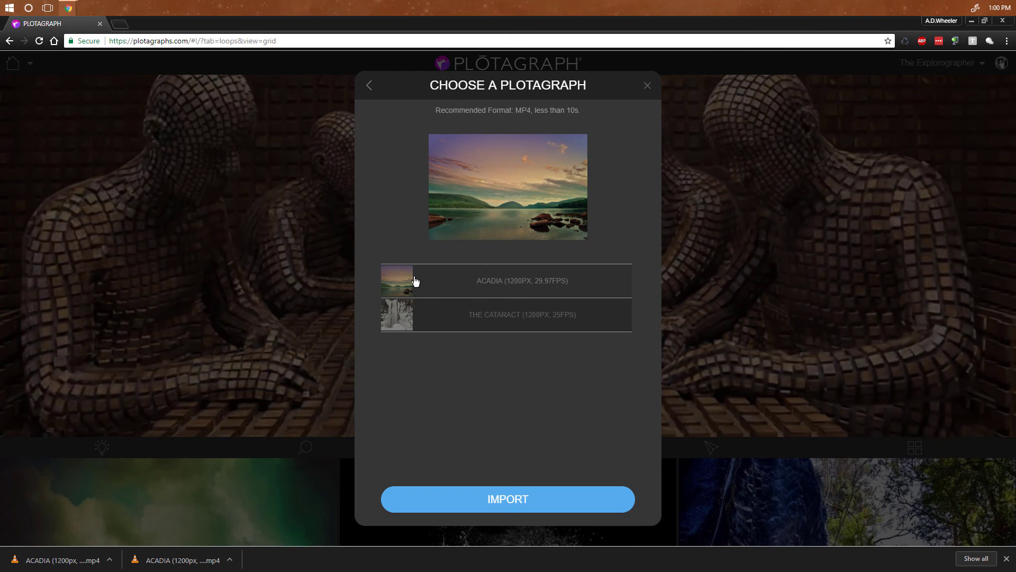
pyautogui.click(525, 499)
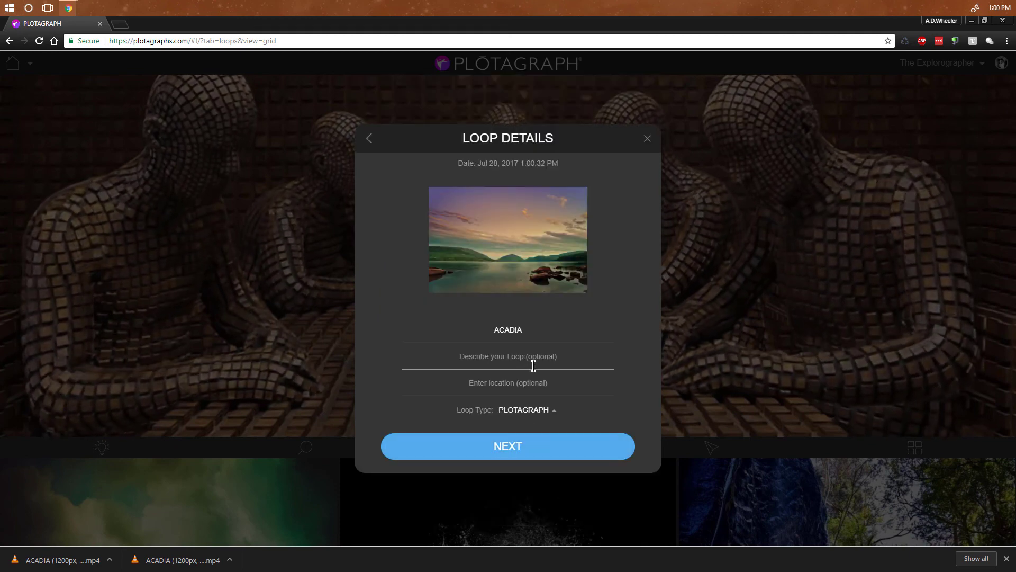
pyautogui.click(518, 445)
# Enter the motion artist's name in the loop credits and confirm the credit website
pyautogui.click(514, 342)
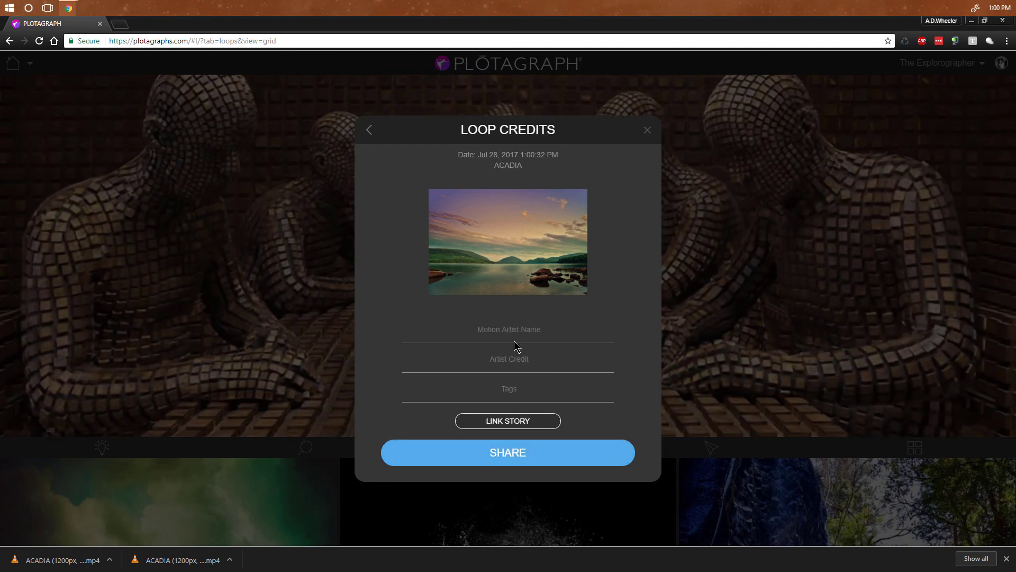
pyautogui.write('The Explorographer')
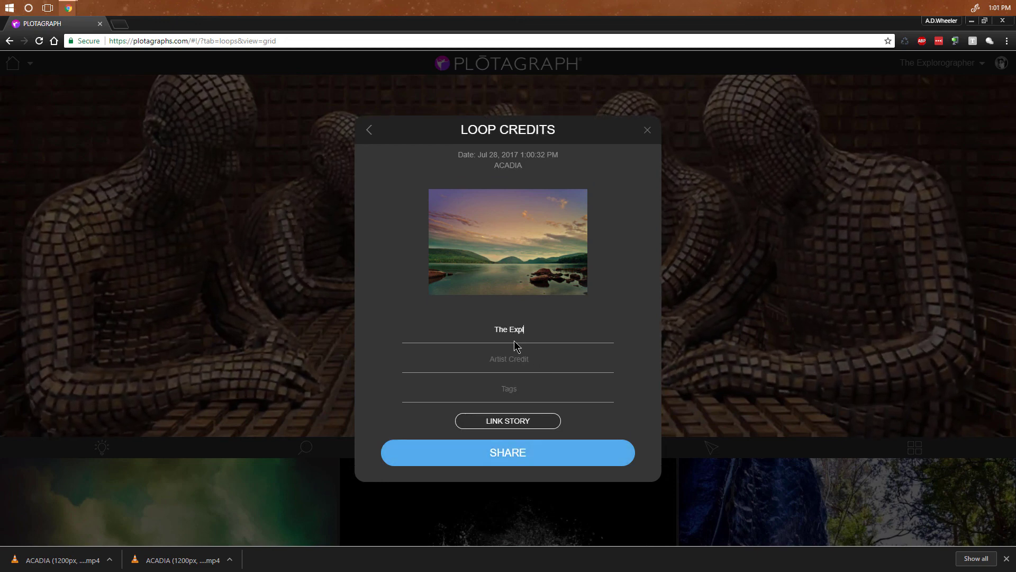
pyautogui.press('Return')
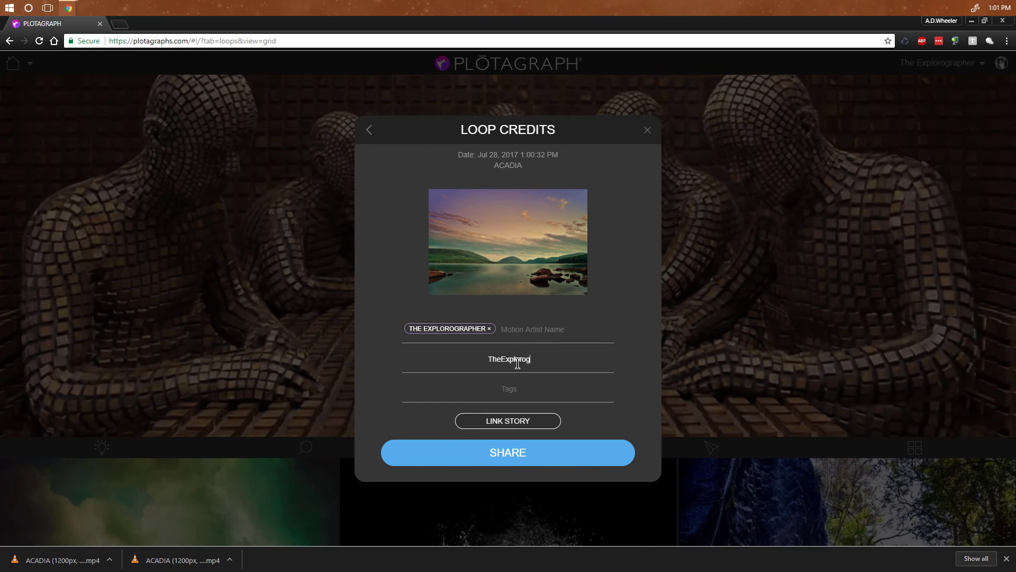
pyautogui.press('Return')
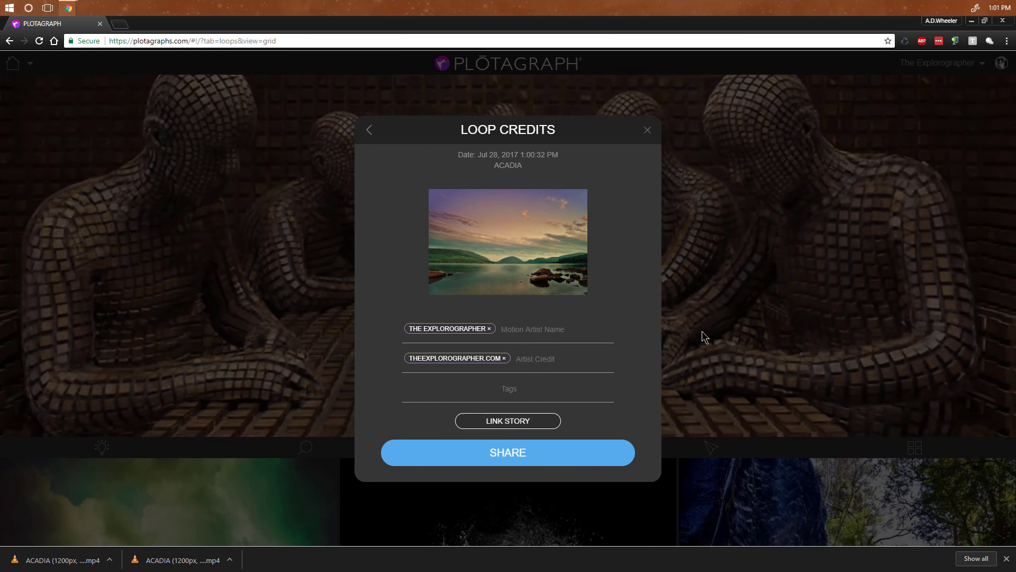
# Tag the loop LANDSCAPE, ACADIA, SUNSET and LOOP, then share it
pyautogui.write('lansc')
pyautogui.press('BackSpace')
pyautogui.press('BackSpace')
pyautogui.write('dscape')
pyautogui.press('Return')
pyautogui.write('acadia')
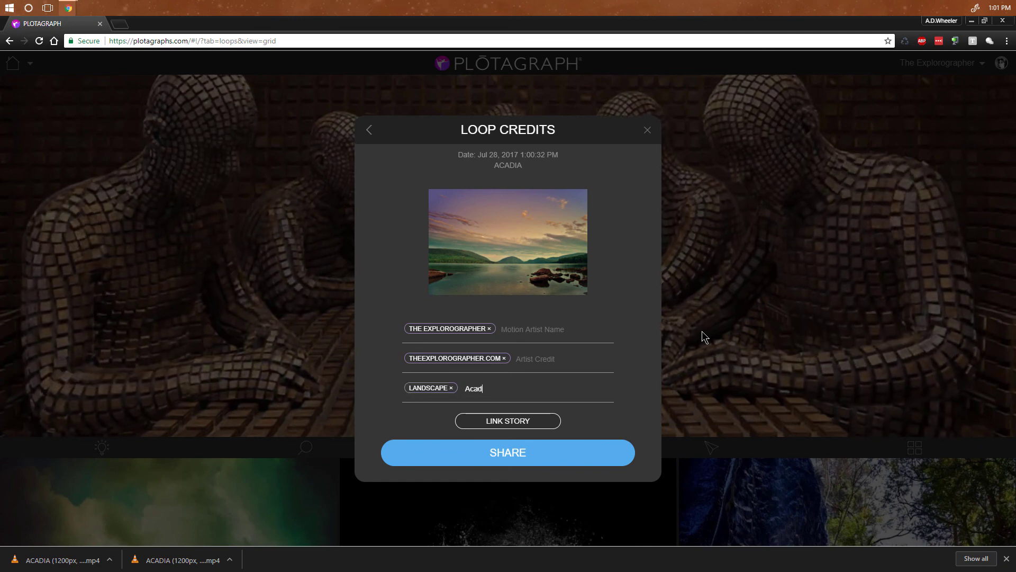
pyautogui.press('Return')
pyautogui.write('sunset')
pyautogui.press('Return')
pyautogui.write('loop')
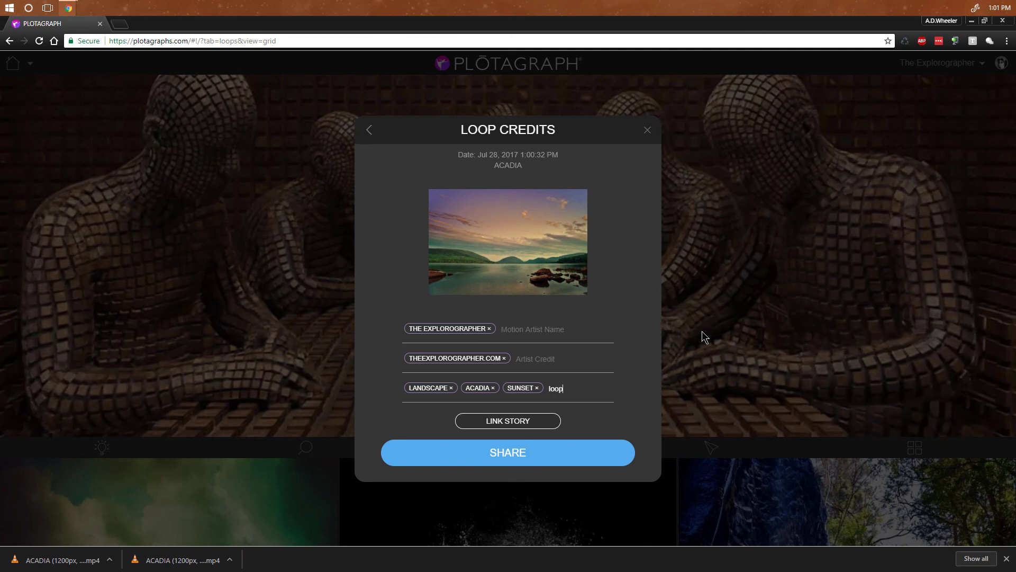
pyautogui.press('Return')
pyautogui.click(548, 462)
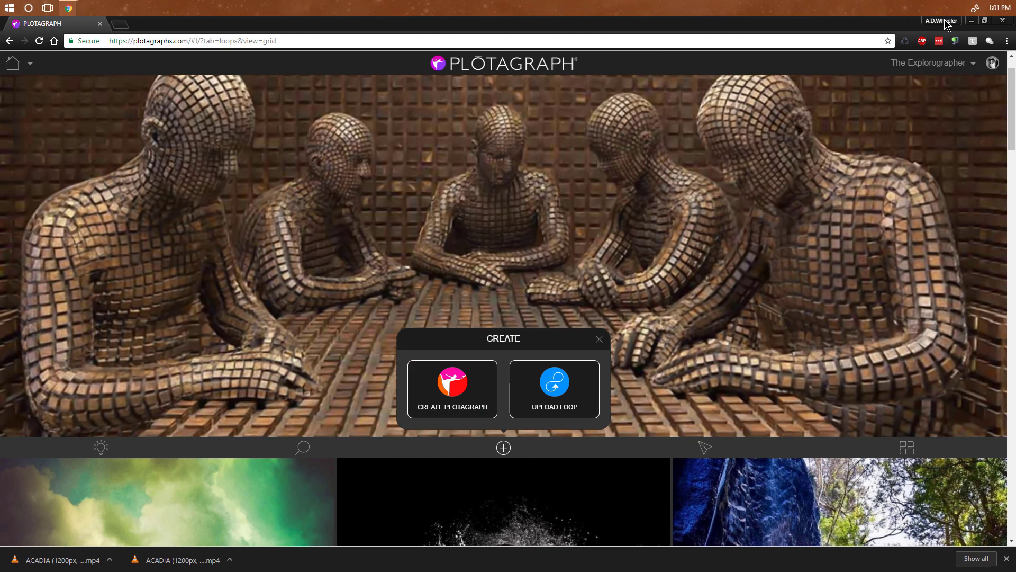
# Close the create options and preview the lake loop from the 'Your loop is ready' notification
pyautogui.click(600, 339)
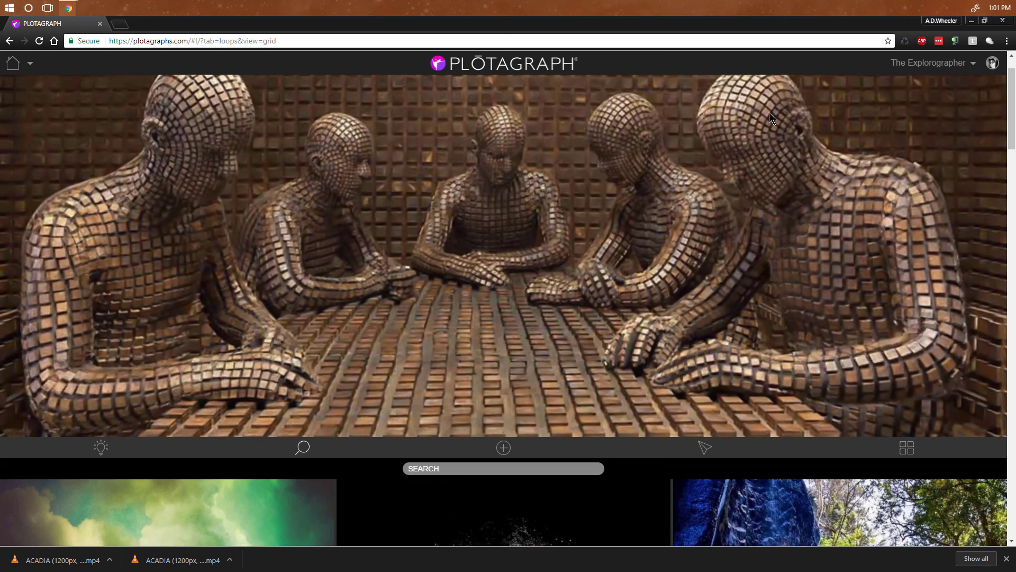
pyautogui.moveTo(992, 65)
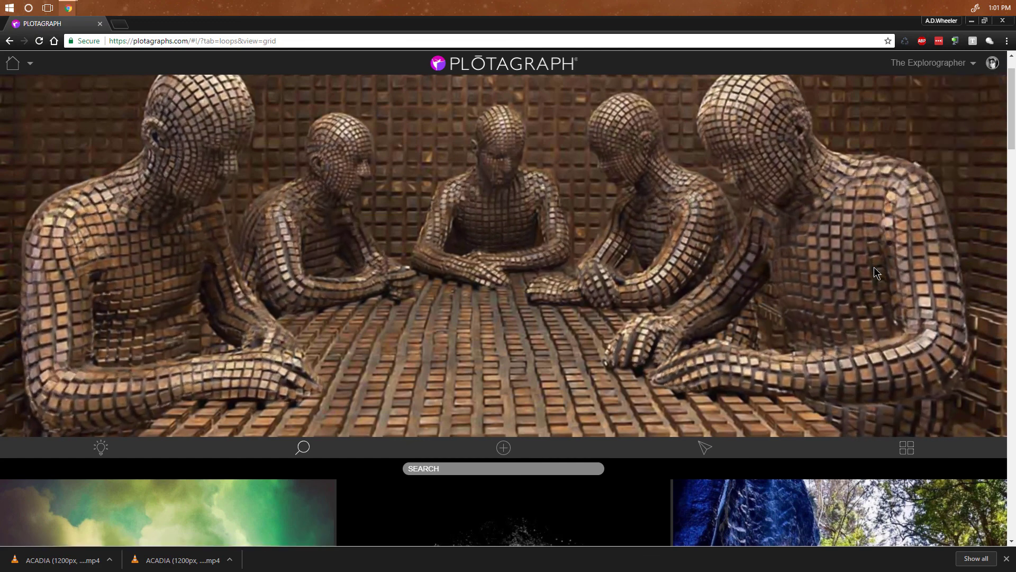
pyautogui.click(993, 65)
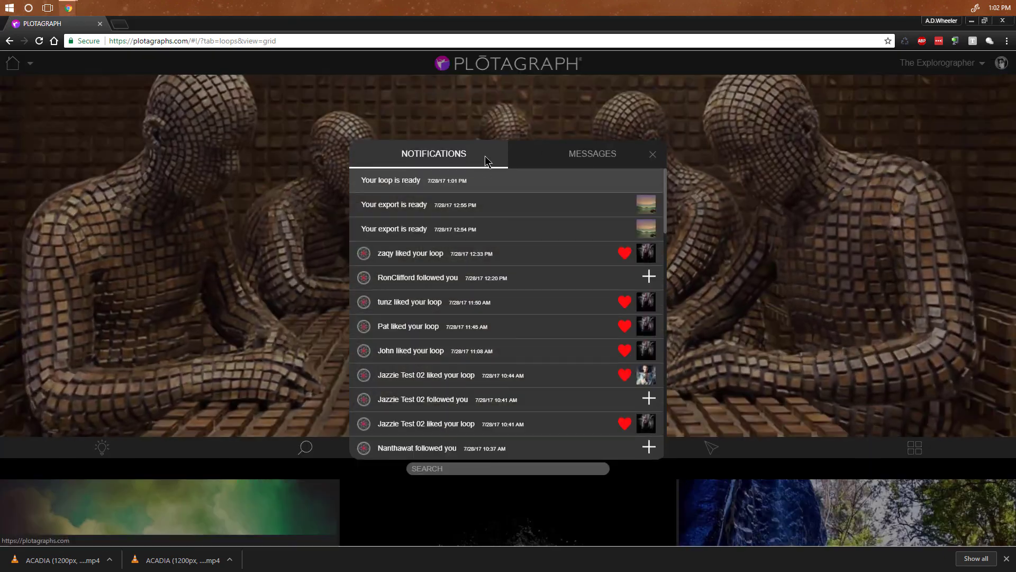
pyautogui.click(423, 186)
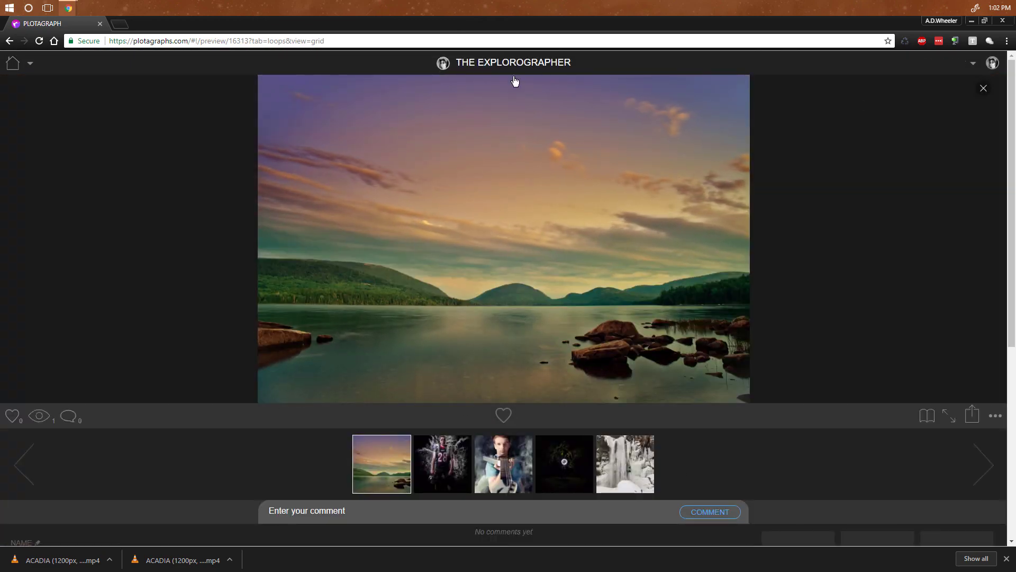
# Return to the home feed and scroll down to see ACADIA first in the loop grid
pyautogui.click(15, 66)
pyautogui.scroll(-5, 249, 226)
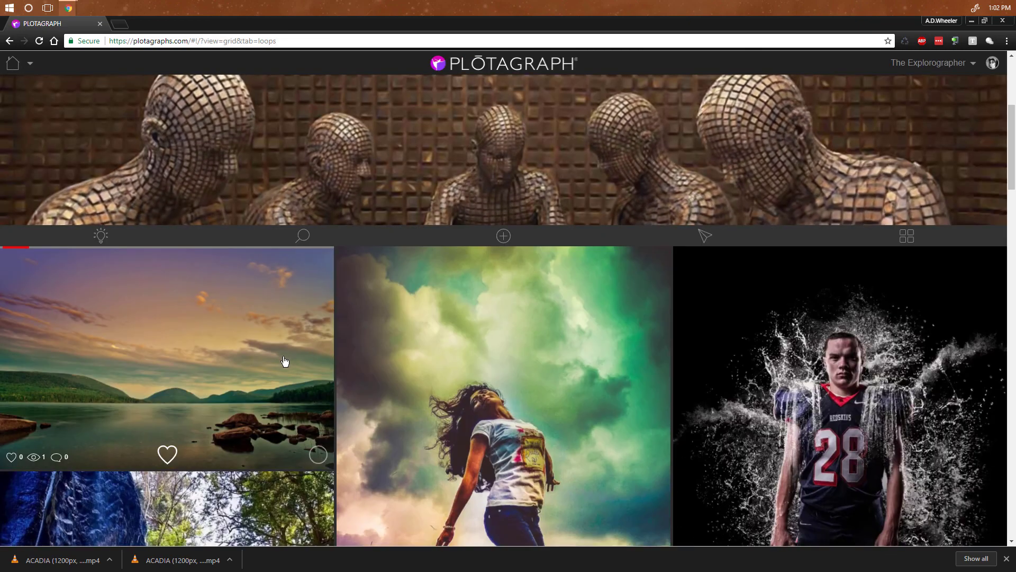
pyautogui.scroll(-1, 221, 349)
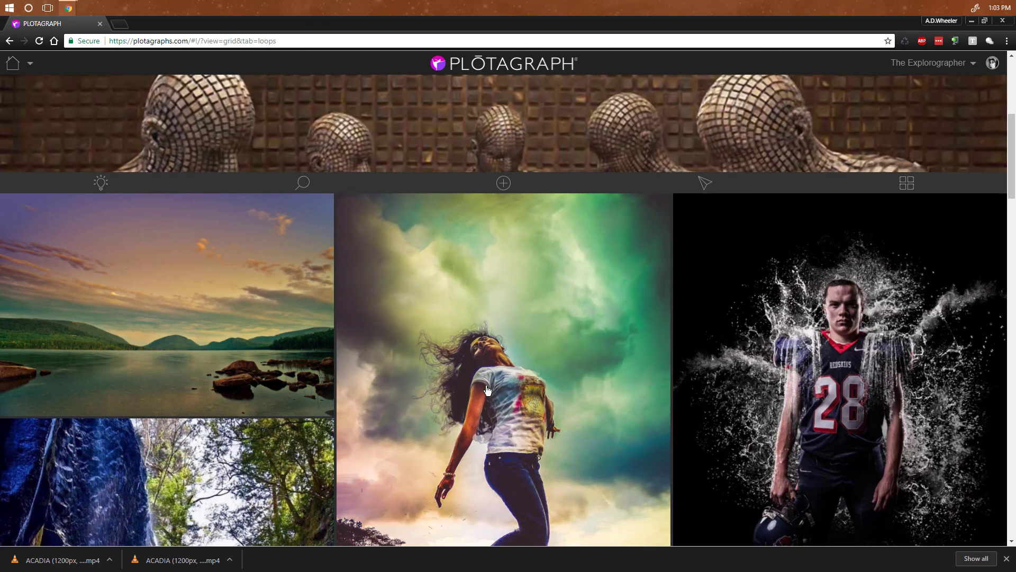
# Search Plotagraph Social for the creator's account name to list its loops led by ACADIA
pyautogui.moveTo(276, 331)
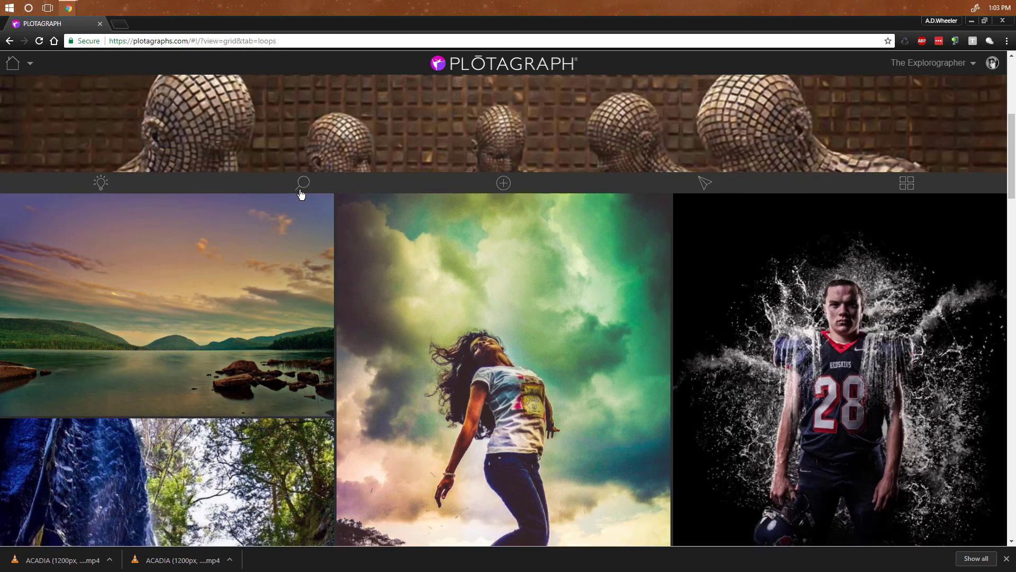
pyautogui.click(305, 191)
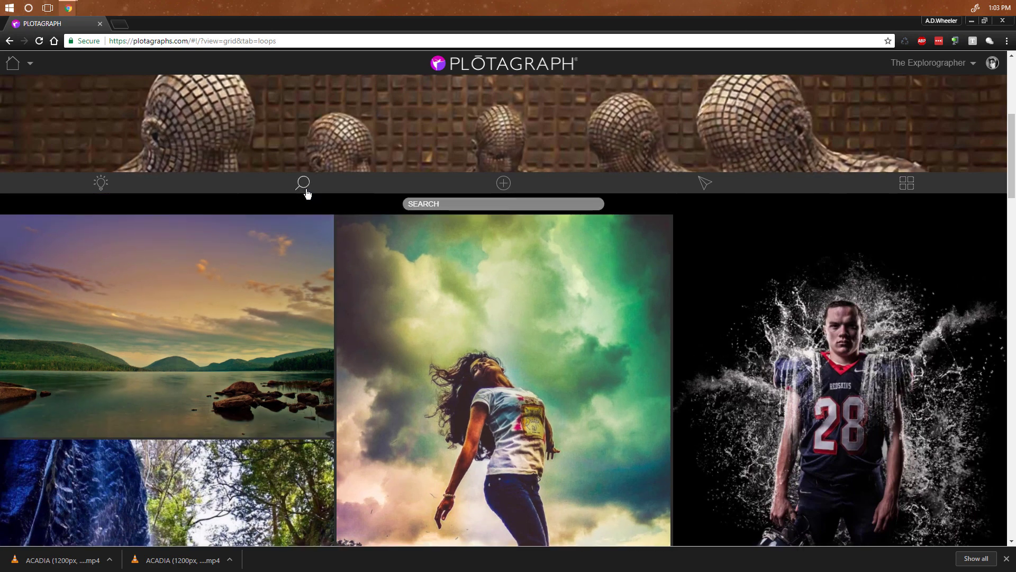
pyautogui.click(304, 186)
pyautogui.click(304, 185)
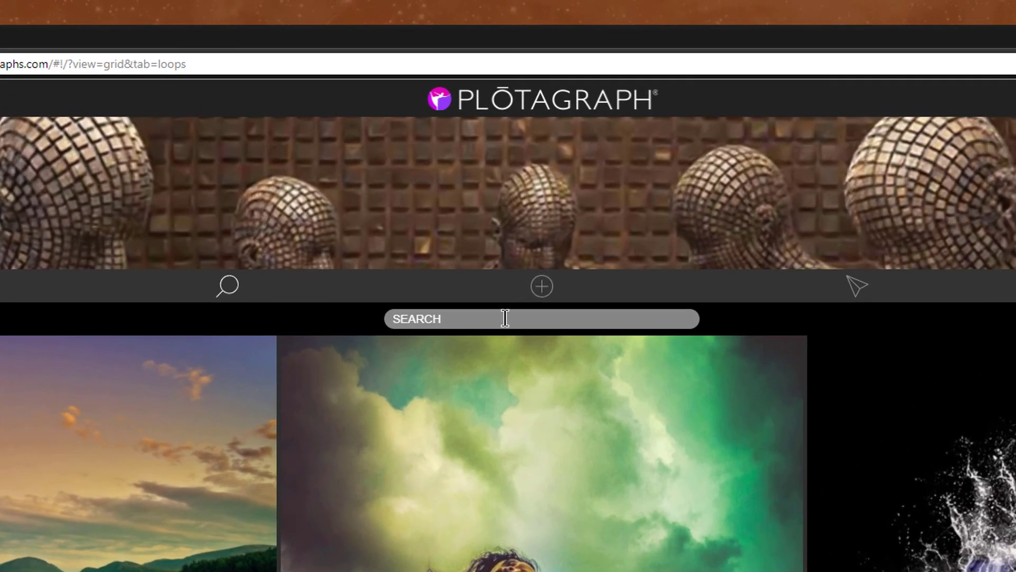
pyautogui.write('The Explorographe')
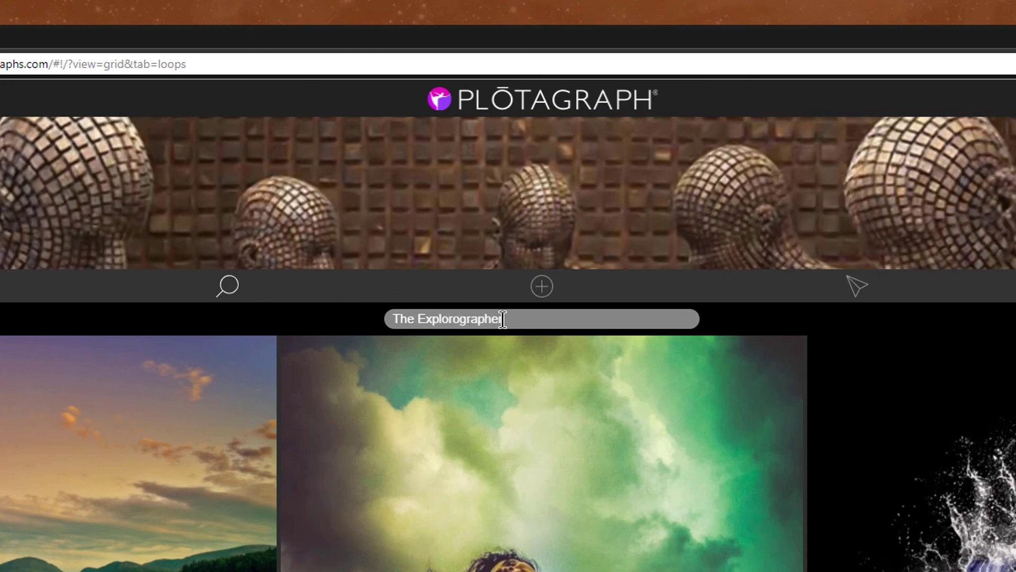
pyautogui.write('r')
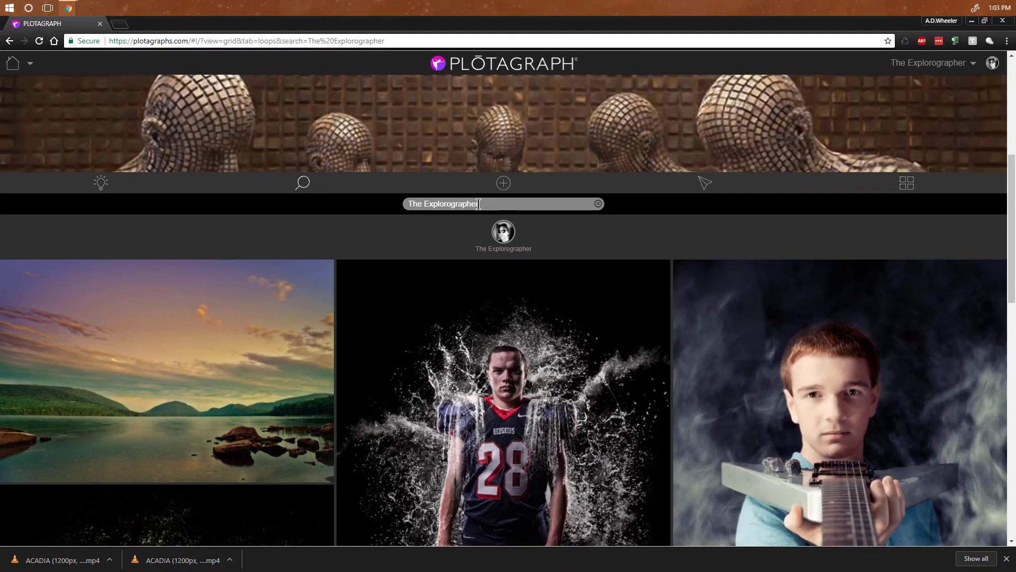
pyautogui.click(503, 184)
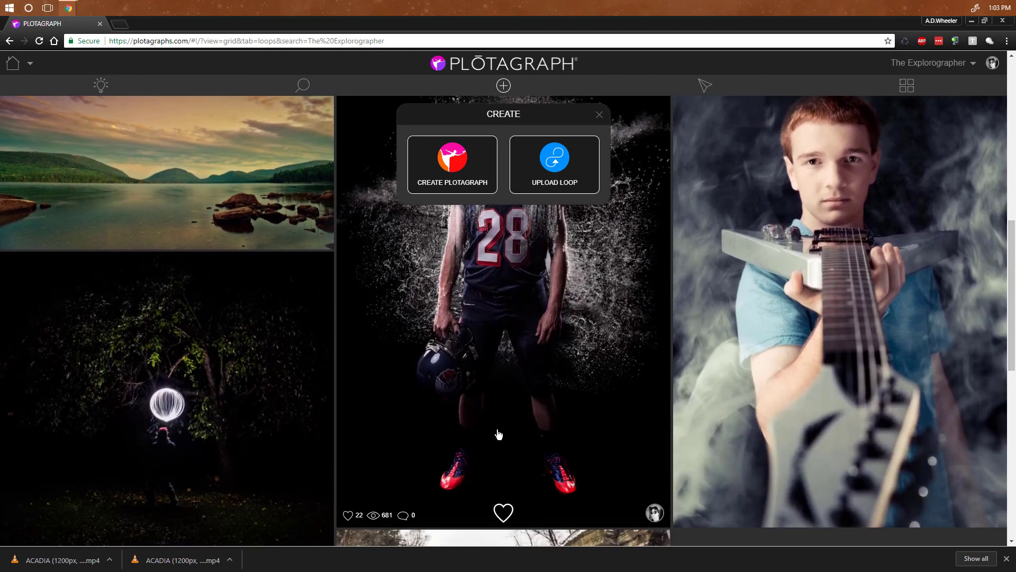